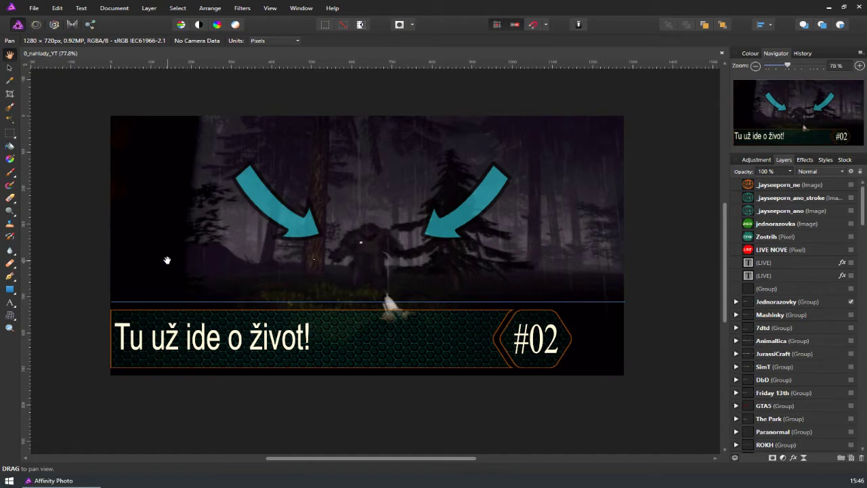
Select the 7dtd layer group and browse the long stack of game image layers
{"action": "left_click", "coordinate": [785, 330]}
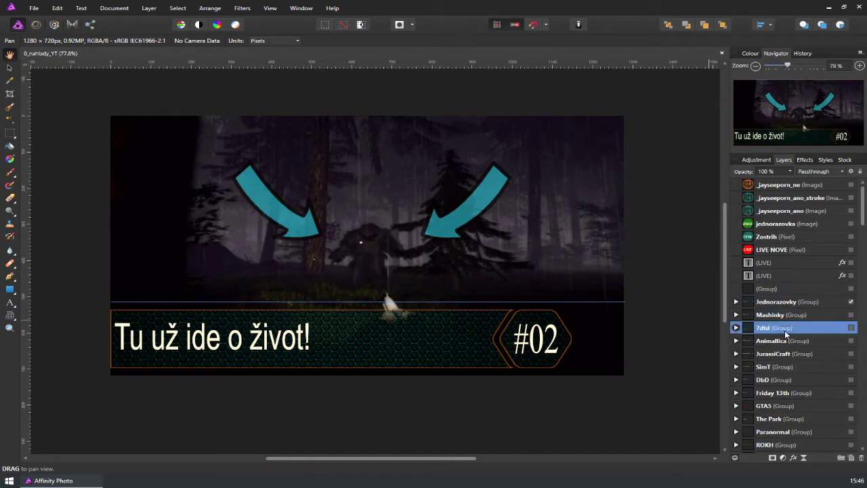
{"action": "scroll", "coordinate": [784, 330], "scroll_direction": "down", "scroll_amount": 5}
{"action": "scroll", "coordinate": [786, 332], "scroll_direction": "down", "scroll_amount": 3}
{"action": "scroll", "coordinate": [784, 330], "scroll_direction": "down", "scroll_amount": 3}
{"action": "scroll", "coordinate": [784, 330], "scroll_direction": "down", "scroll_amount": 3}
{"action": "scroll", "coordinate": [785, 330], "scroll_direction": "down", "scroll_amount": 3}
{"action": "scroll", "coordinate": [785, 330], "scroll_direction": "down", "scroll_amount": 3}
{"action": "scroll", "coordinate": [784, 332], "scroll_direction": "down", "scroll_amount": 5}
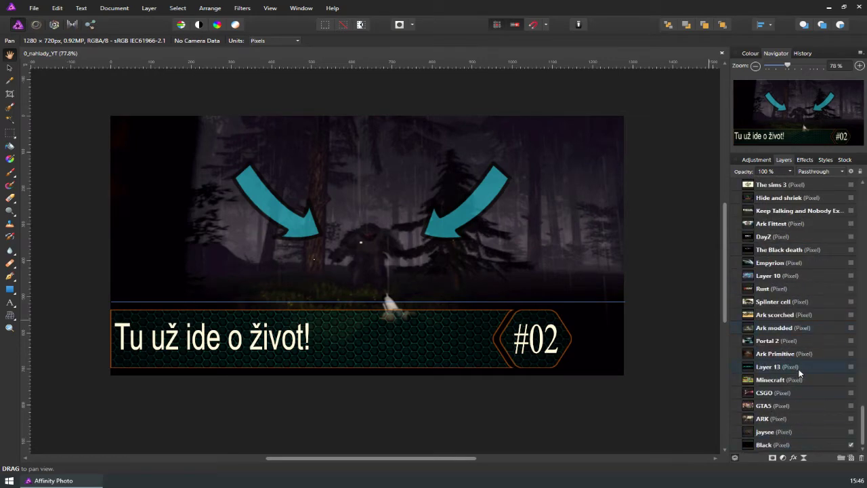
{"action": "scroll", "coordinate": [794, 434], "scroll_direction": "up", "scroll_amount": 5}
{"action": "scroll", "coordinate": [794, 432], "scroll_direction": "up", "scroll_amount": 5}
{"action": "scroll", "coordinate": [794, 430], "scroll_direction": "up", "scroll_amount": 5}
{"action": "scroll", "coordinate": [798, 425], "scroll_direction": "up", "scroll_amount": 5}
{"action": "scroll", "coordinate": [802, 422], "scroll_direction": "up", "scroll_amount": 5}
{"action": "scroll", "coordinate": [794, 403], "scroll_direction": "up", "scroll_amount": 2}
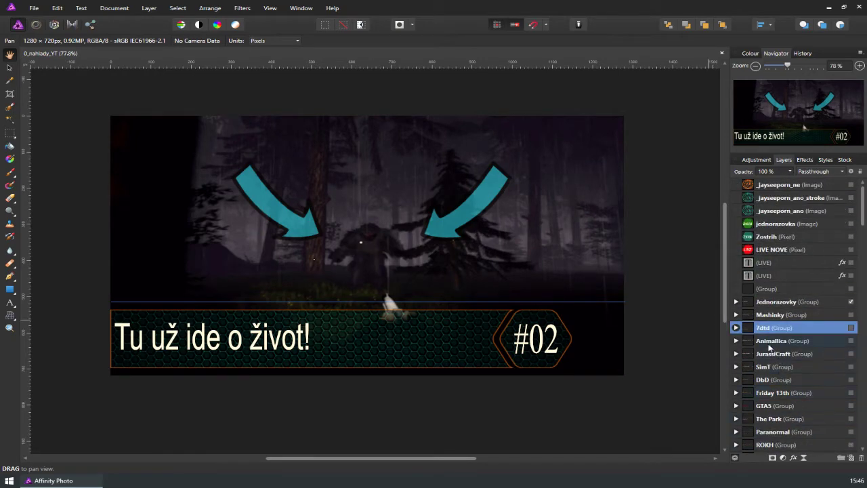
{"action": "scroll", "coordinate": [774, 353], "scroll_direction": "down", "scroll_amount": 5}
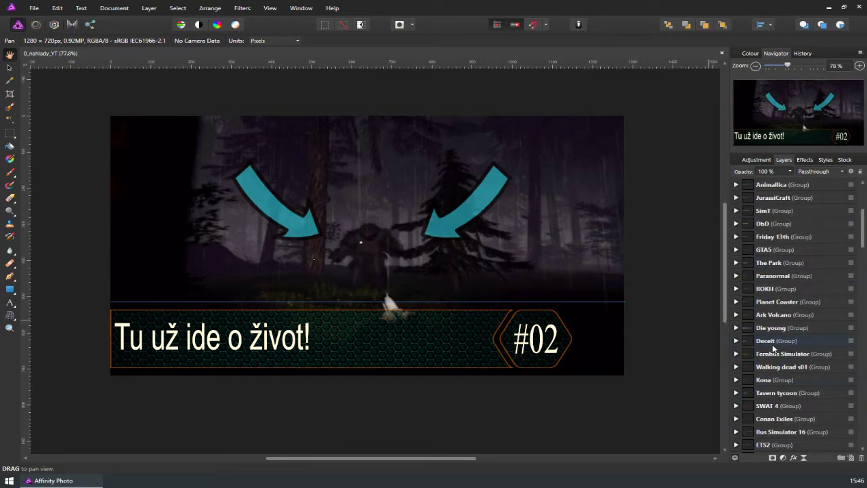
{"action": "scroll", "coordinate": [774, 354], "scroll_direction": "up", "scroll_amount": 5}
{"action": "scroll", "coordinate": [230, 191], "scroll_direction": "up", "scroll_amount": 3}
{"action": "scroll", "coordinate": [422, 205], "scroll_direction": "down", "scroll_amount": 2}
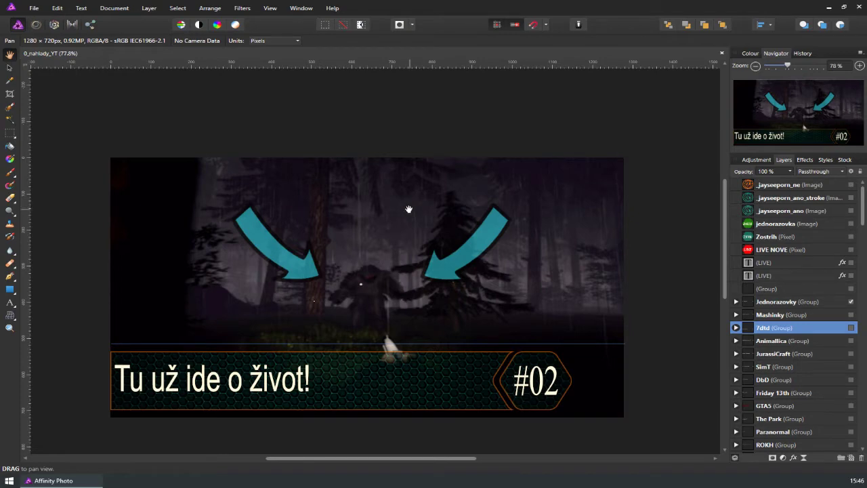
{"action": "scroll", "coordinate": [410, 209], "scroll_direction": "down", "scroll_amount": 1}
{"action": "scroll", "coordinate": [380, 217], "scroll_direction": "down", "scroll_amount": 1}
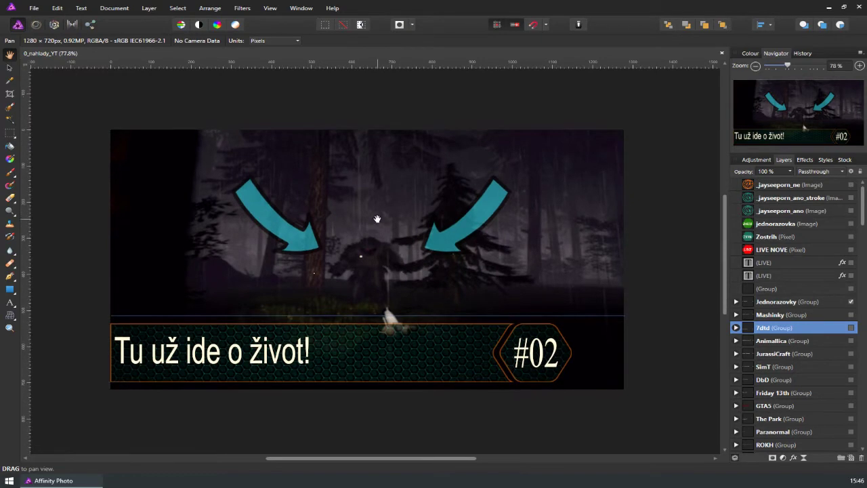
{"action": "scroll", "coordinate": [377, 219], "scroll_direction": "down", "scroll_amount": 1}
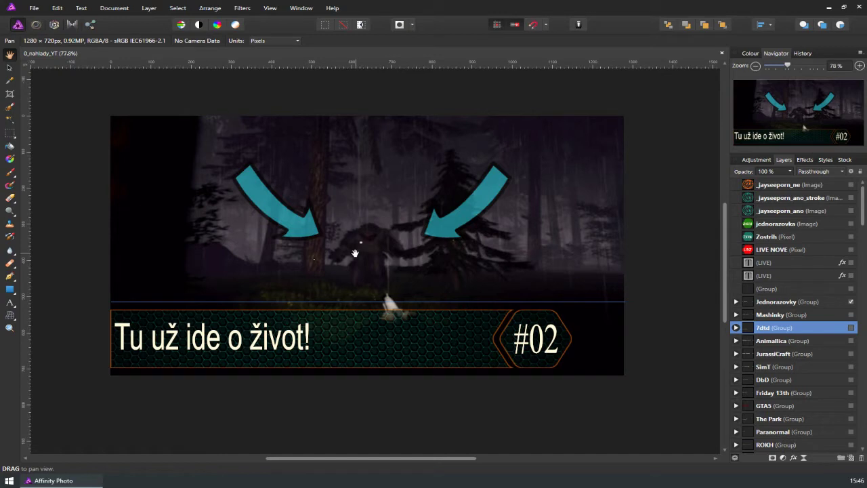
With the Move tool, select the background image, then pick the wss layer
{"action": "left_click", "coordinate": [11, 69]}
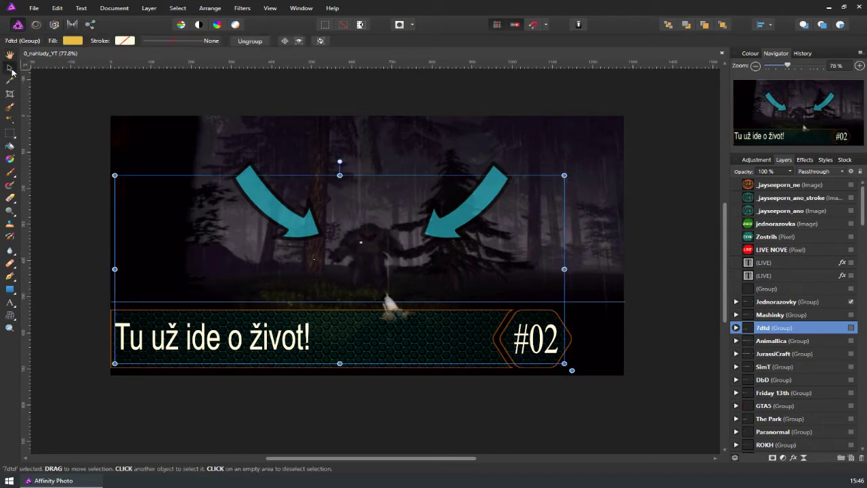
{"action": "left_click", "coordinate": [62, 99]}
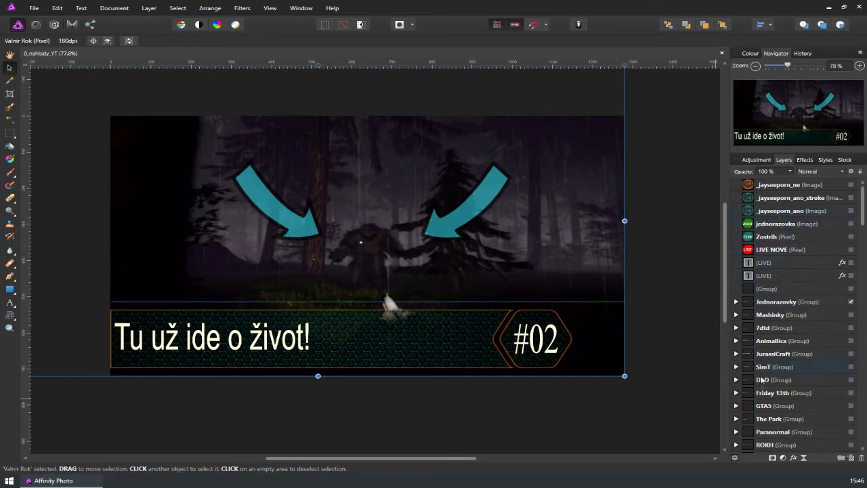
{"action": "scroll", "coordinate": [771, 335], "scroll_direction": "down", "scroll_amount": 5}
{"action": "scroll", "coordinate": [771, 335], "scroll_direction": "down", "scroll_amount": 5}
{"action": "scroll", "coordinate": [772, 342], "scroll_direction": "down", "scroll_amount": 5}
{"action": "scroll", "coordinate": [773, 348], "scroll_direction": "down", "scroll_amount": 3}
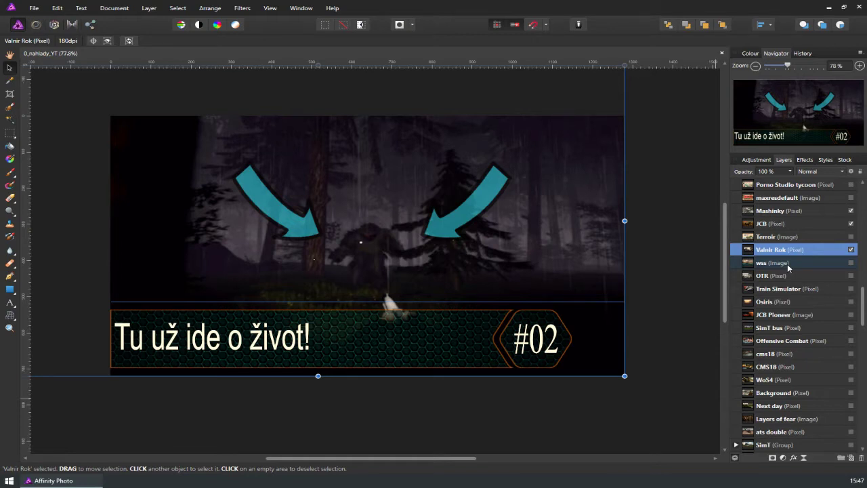
{"action": "left_click", "coordinate": [788, 264]}
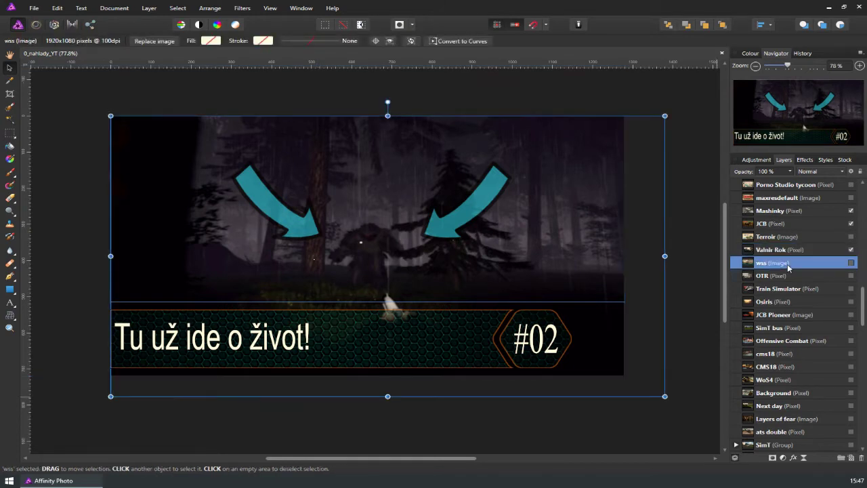
Hide the Valnir Rok, JCB, Mashinky and Bigfoot 2 forest images
{"action": "left_click", "coordinate": [851, 249]}
{"action": "left_click", "coordinate": [851, 224]}
{"action": "left_click", "coordinate": [851, 211]}
{"action": "scroll", "coordinate": [851, 231], "scroll_direction": "up", "scroll_amount": 3}
{"action": "scroll", "coordinate": [852, 241], "scroll_direction": "up", "scroll_amount": 2}
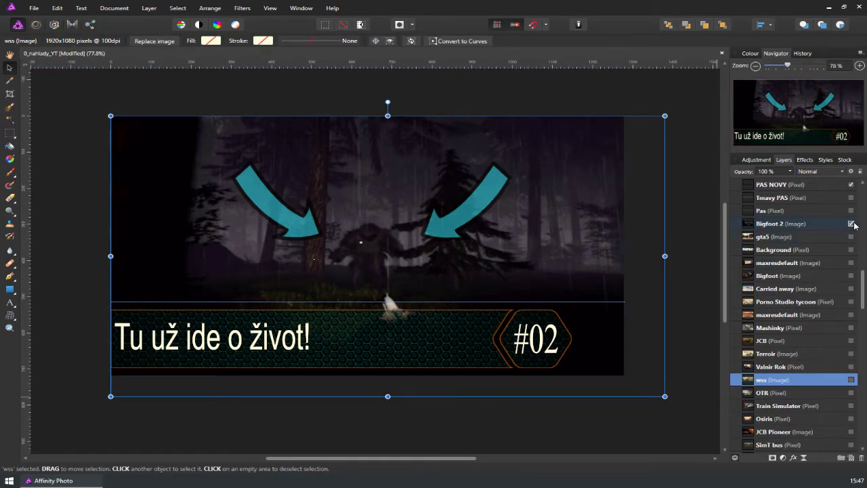
{"action": "left_click", "coordinate": [851, 224]}
Preview and re-hide the BIGFOOT Background, Finding Bigfoot maxresdefault and Bigfoot images
{"action": "left_click", "coordinate": [851, 249]}
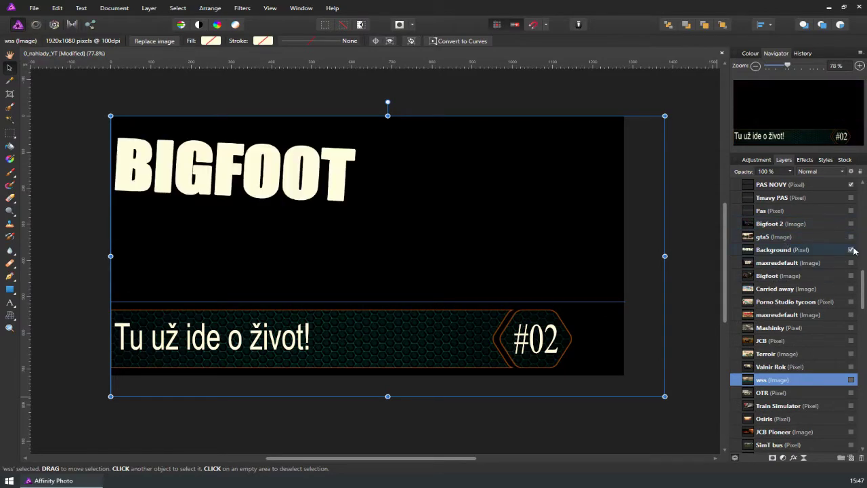
{"action": "left_click", "coordinate": [851, 250]}
{"action": "left_click", "coordinate": [851, 263]}
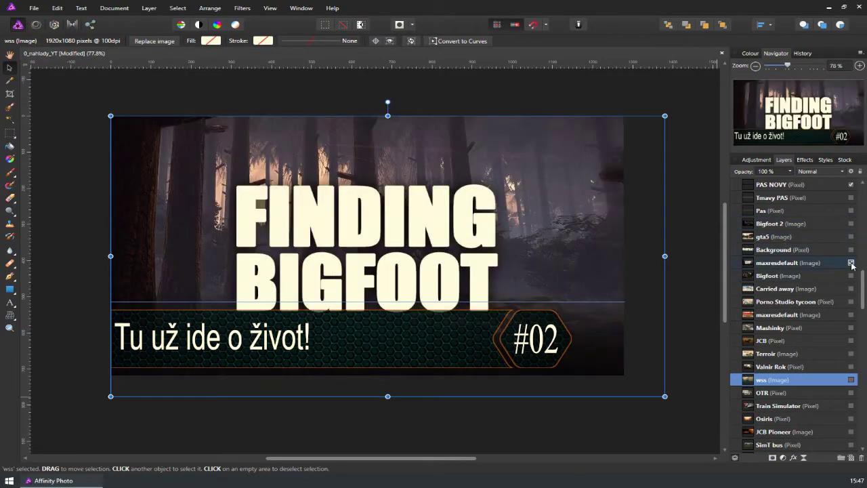
{"action": "left_click", "coordinate": [851, 263]}
{"action": "left_click", "coordinate": [851, 276]}
{"action": "left_click", "coordinate": [851, 276]}
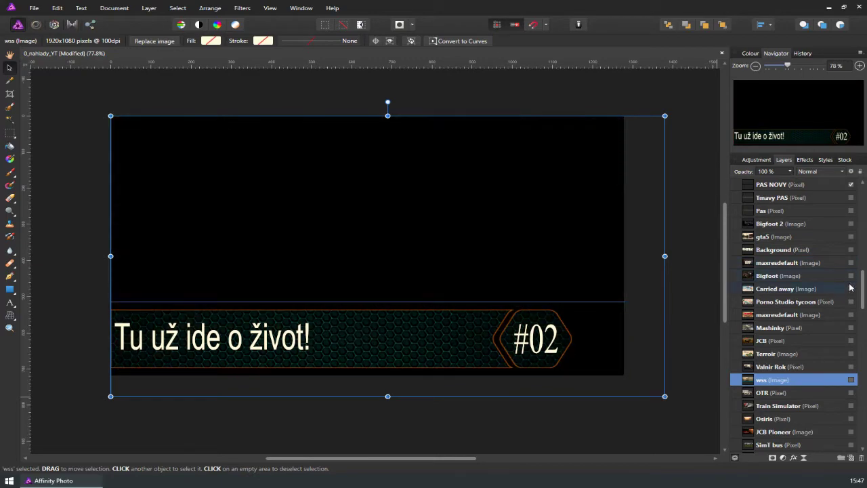
Preview the Carried away image, then hide it again
{"action": "left_click", "coordinate": [849, 289]}
{"action": "left_click", "coordinate": [851, 288]}
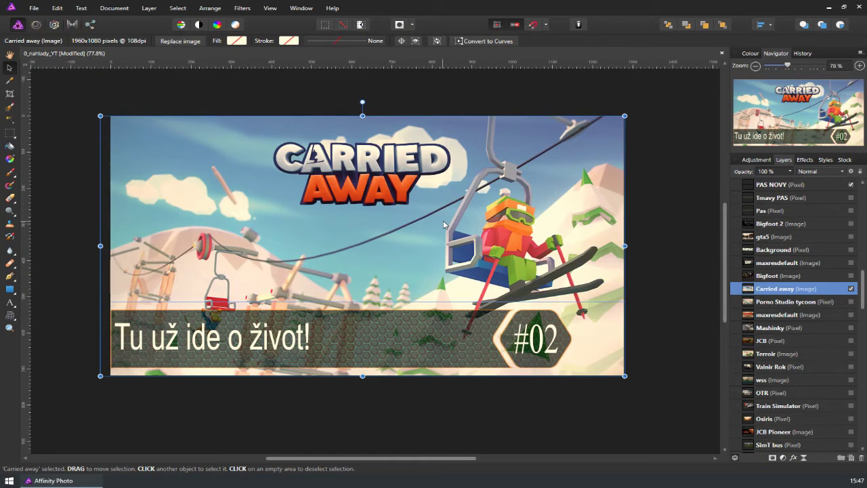
{"action": "left_click", "coordinate": [851, 290]}
{"action": "left_click", "coordinate": [852, 290]}
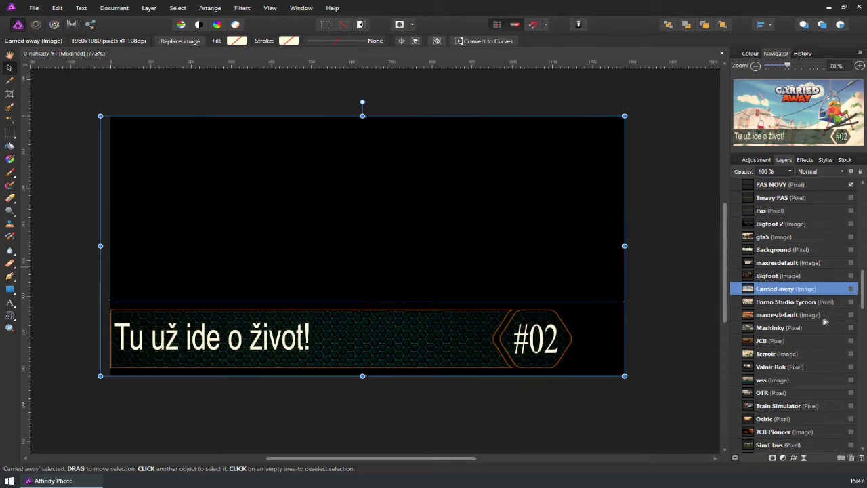
Preview and hide the JCB Pioneer and Terroir images
{"action": "left_click", "coordinate": [847, 342]}
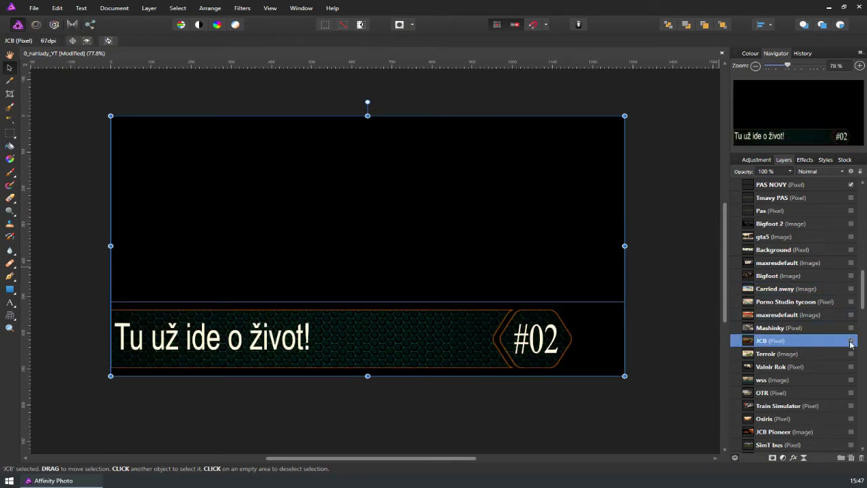
{"action": "left_click", "coordinate": [851, 341]}
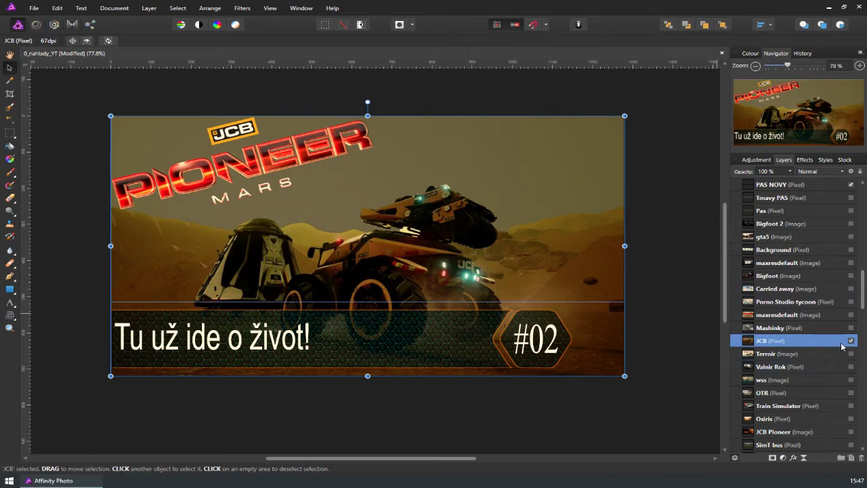
{"action": "double_click", "coordinate": [846, 344]}
{"action": "left_click", "coordinate": [851, 341]}
{"action": "left_click", "coordinate": [851, 341]}
{"action": "left_click", "coordinate": [852, 354]}
{"action": "left_click", "coordinate": [852, 354]}
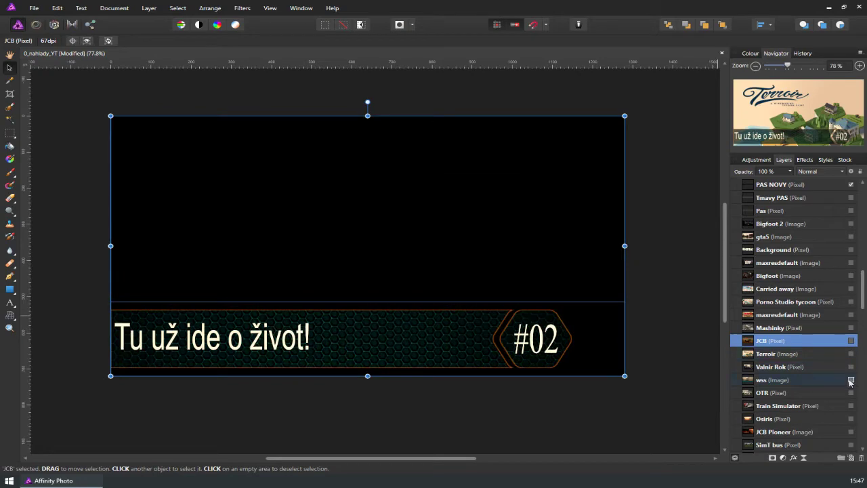
Preview and hide the OTR and Train Simulator images
{"action": "left_click", "coordinate": [851, 394]}
{"action": "left_click", "coordinate": [852, 394]}
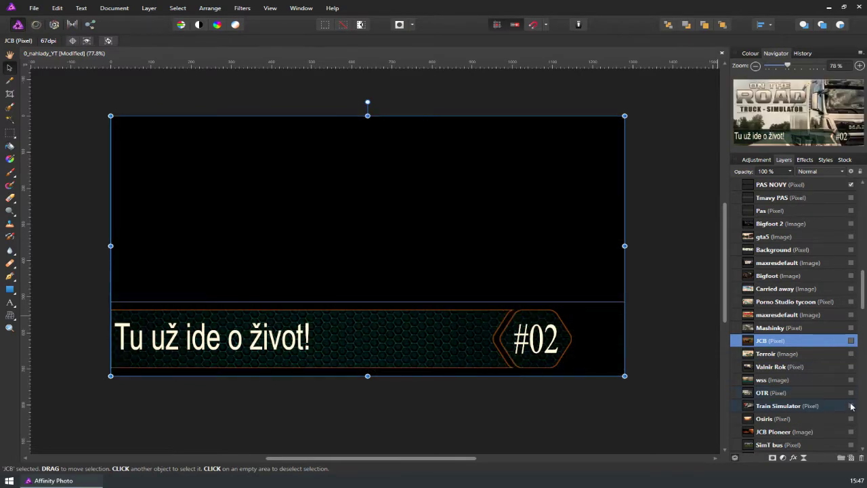
{"action": "left_click", "coordinate": [852, 405]}
{"action": "left_click", "coordinate": [851, 406]}
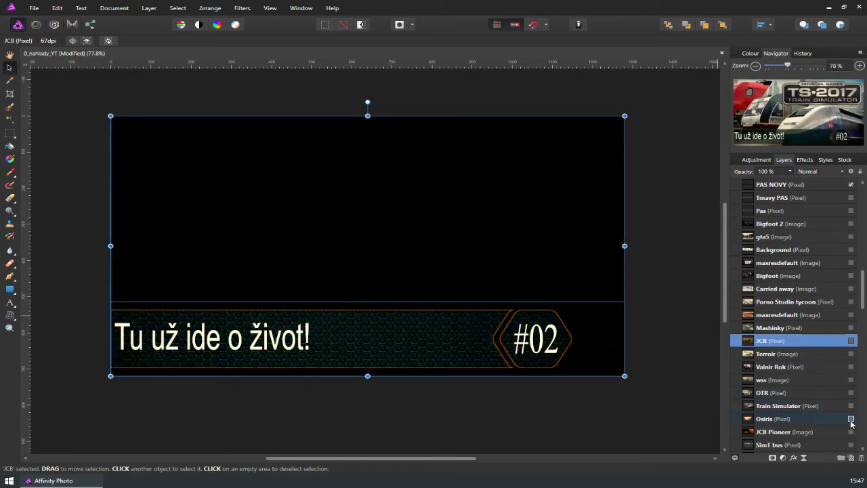
Turn on the SimT bus screenshot so it shows behind the banner
{"action": "left_click", "coordinate": [851, 419]}
{"action": "scroll", "coordinate": [852, 435], "scroll_direction": "down", "scroll_amount": 1}
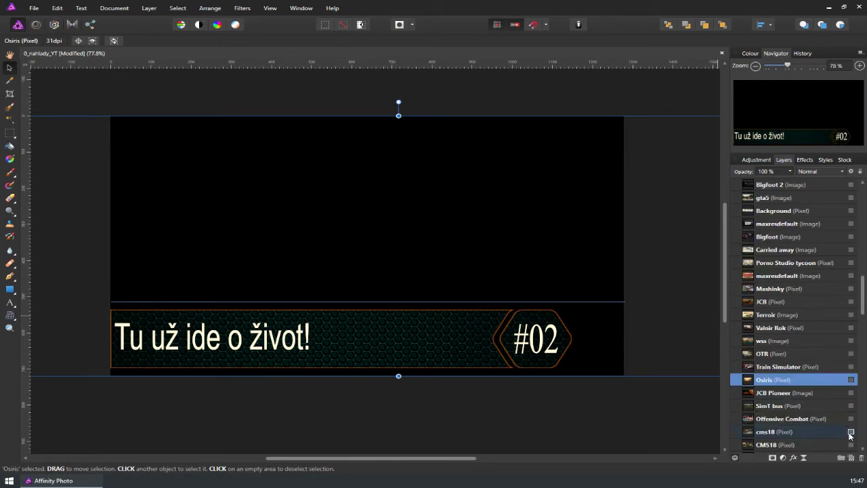
{"action": "left_click", "coordinate": [852, 406]}
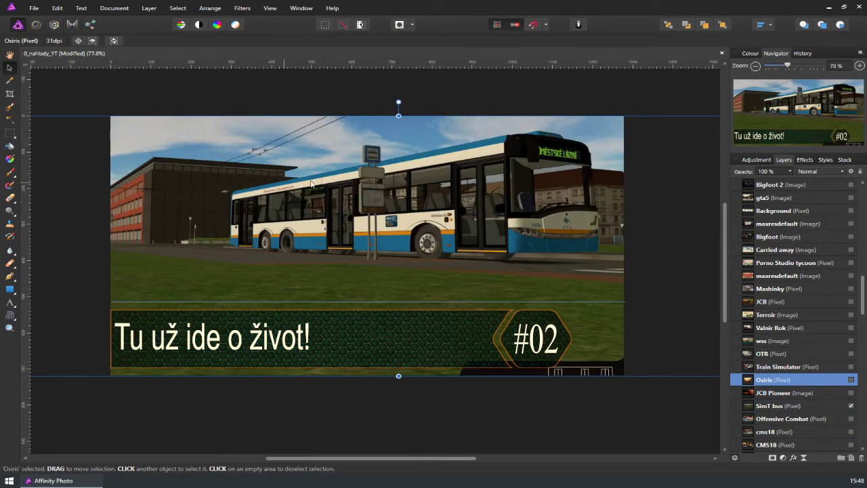
{"action": "scroll", "coordinate": [473, 296], "scroll_direction": "down", "scroll_amount": 1}
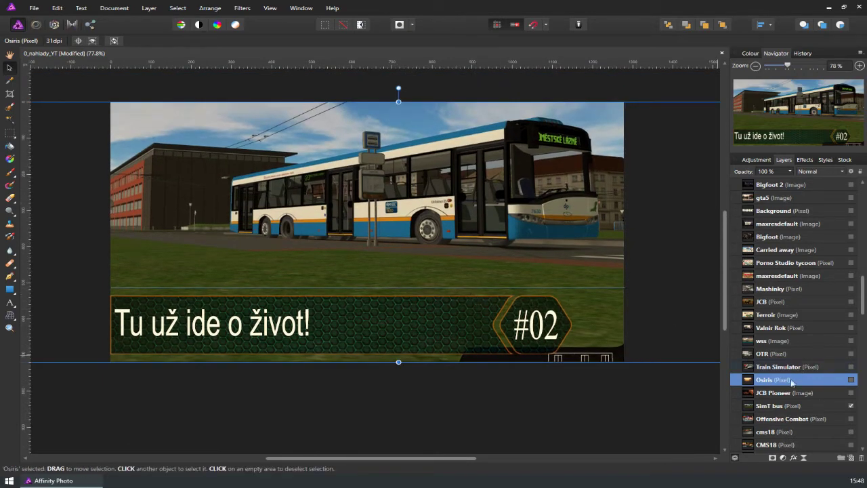
{"action": "left_click", "coordinate": [784, 420]}
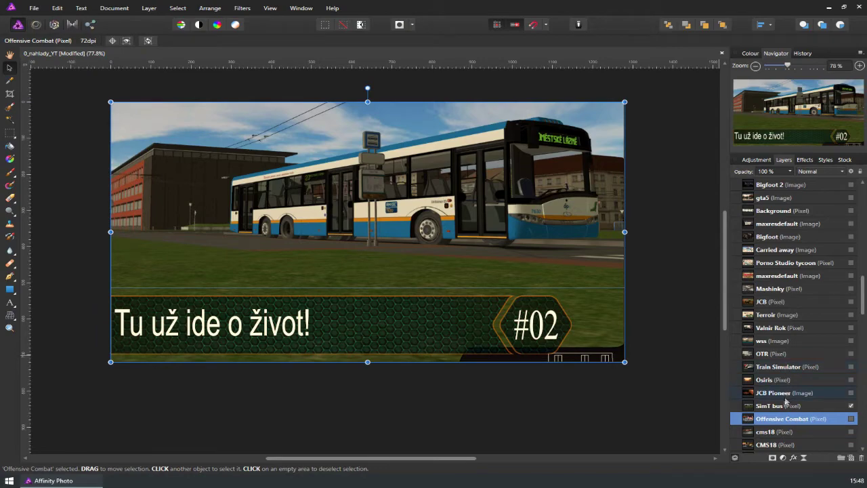
Select the SimT bus layer, shrink it from a corner and move it around
{"action": "left_click", "coordinate": [784, 406]}
{"action": "scroll", "coordinate": [470, 288], "scroll_direction": "down", "scroll_amount": 1}
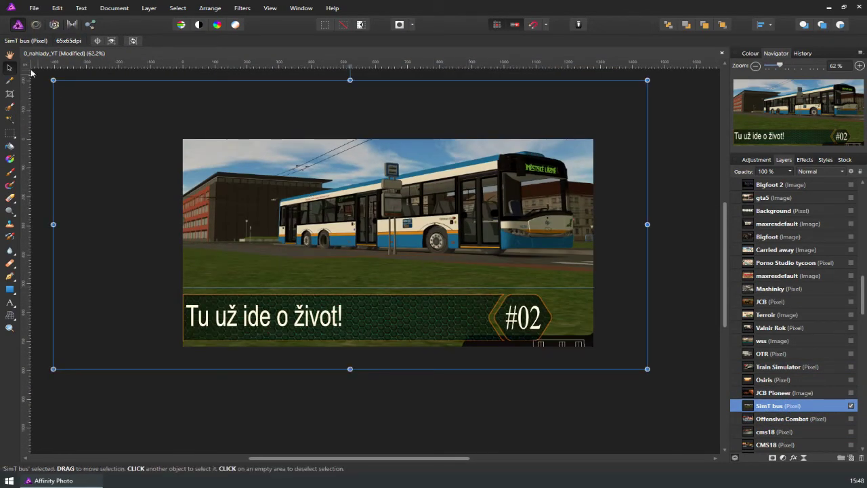
{"action": "mouse_move", "coordinate": [52, 141]}
{"action": "left_mouse_down"}
{"action": "mouse_move", "coordinate": [192, 133]}
{"action": "mouse_move", "coordinate": [166, 134]}
{"action": "left_mouse_up"}
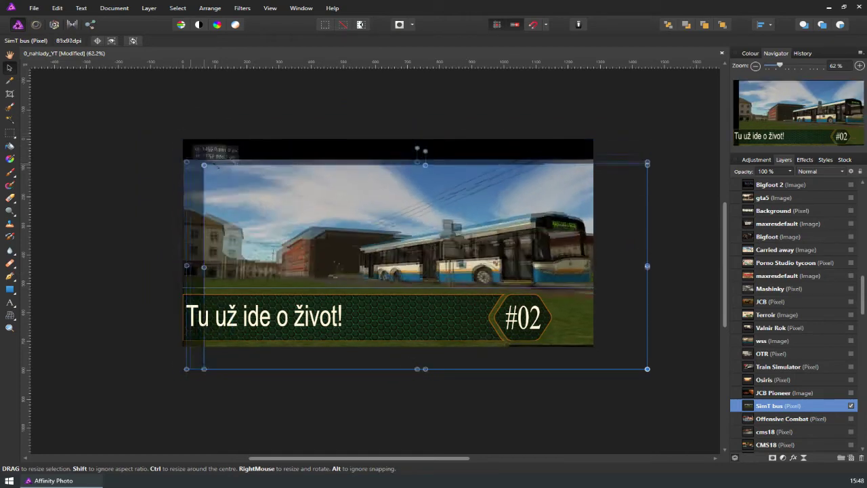
{"action": "left_click_drag", "start_coordinate": [647, 315], "coordinate": [532, 229]}
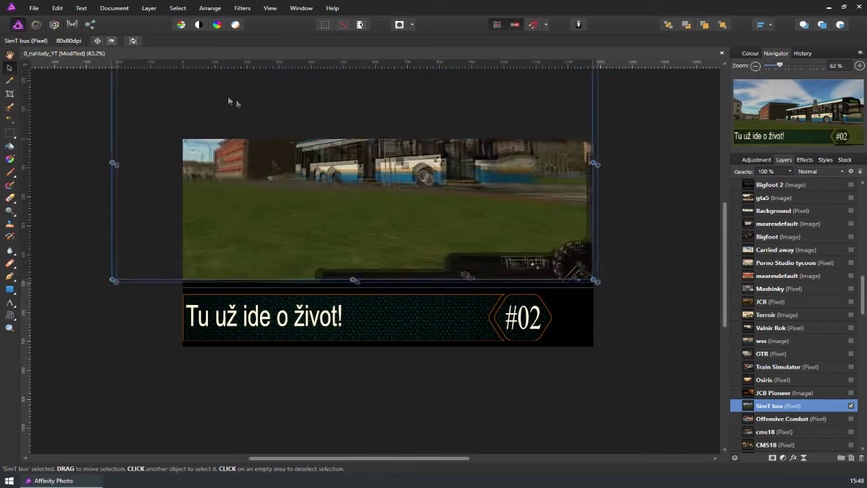
{"action": "left_click_drag", "start_coordinate": [450, 207], "coordinate": [549, 309]}
Enlarge the bus screenshot past the canvas edges and position it to show the whole bus
{"action": "left_click_drag", "start_coordinate": [150, 148], "coordinate": [30, 71]}
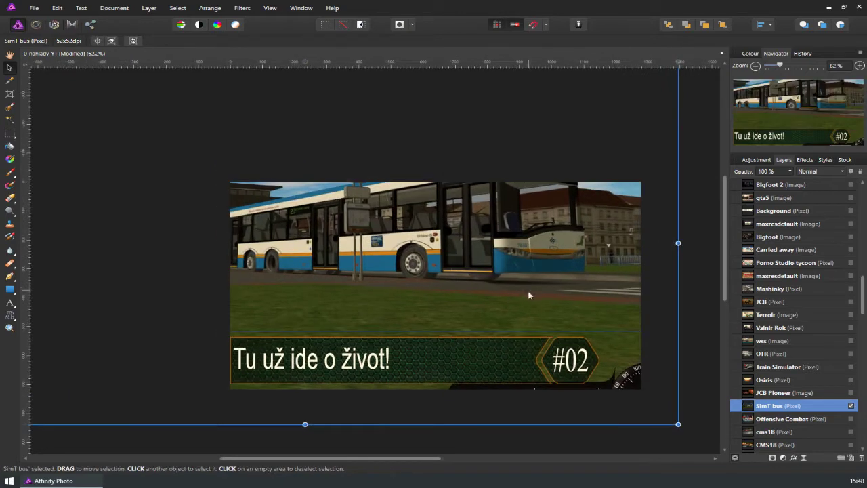
{"action": "left_click_drag", "start_coordinate": [530, 295], "coordinate": [487, 284]}
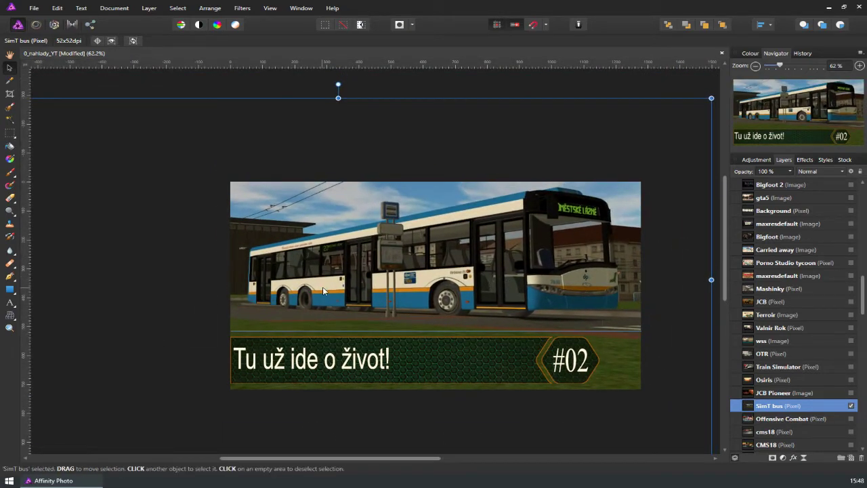
{"action": "left_click_drag", "start_coordinate": [328, 292], "coordinate": [330, 290]}
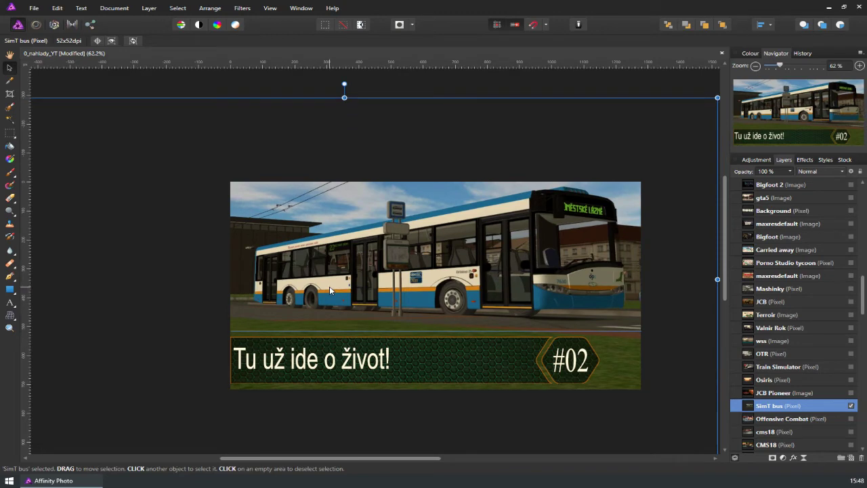
{"action": "left_click_drag", "start_coordinate": [455, 330], "coordinate": [437, 195]}
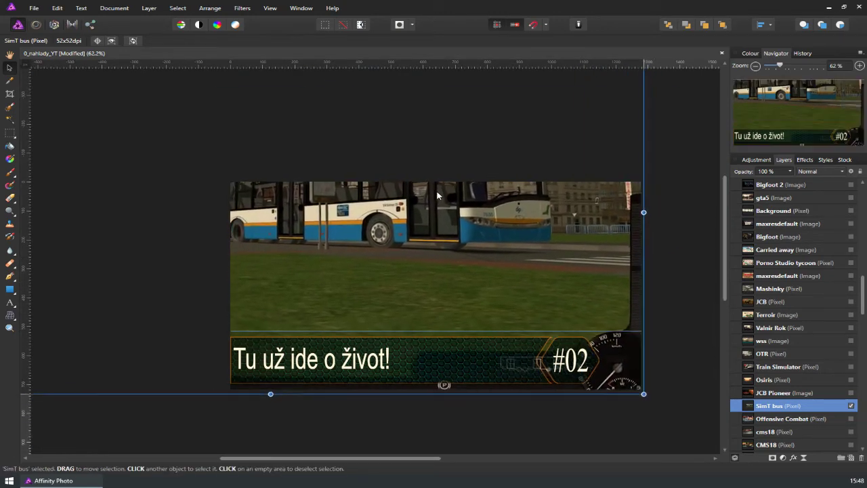
{"action": "left_click_drag", "start_coordinate": [567, 322], "coordinate": [460, 312]}
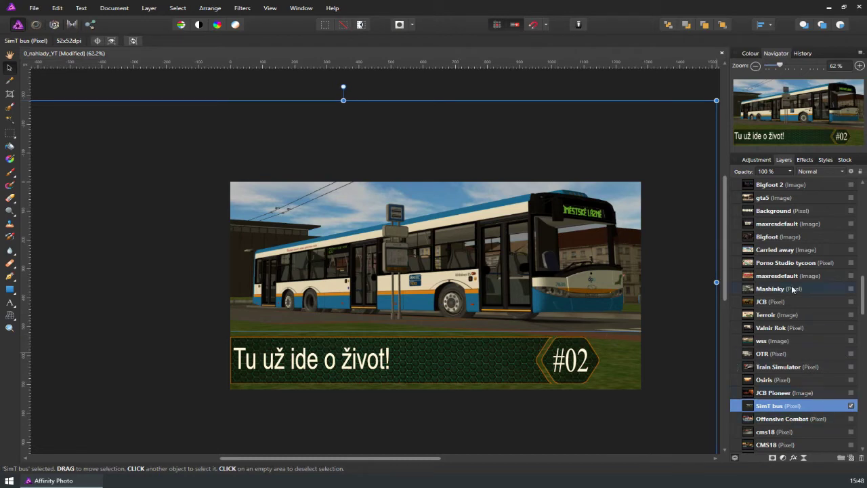
{"action": "scroll", "coordinate": [792, 292], "scroll_direction": "up", "scroll_amount": 2}
{"action": "scroll", "coordinate": [786, 315], "scroll_direction": "up", "scroll_amount": 2}
{"action": "scroll", "coordinate": [776, 332], "scroll_direction": "up", "scroll_amount": 2}
{"action": "scroll", "coordinate": [777, 332], "scroll_direction": "down", "scroll_amount": 2}
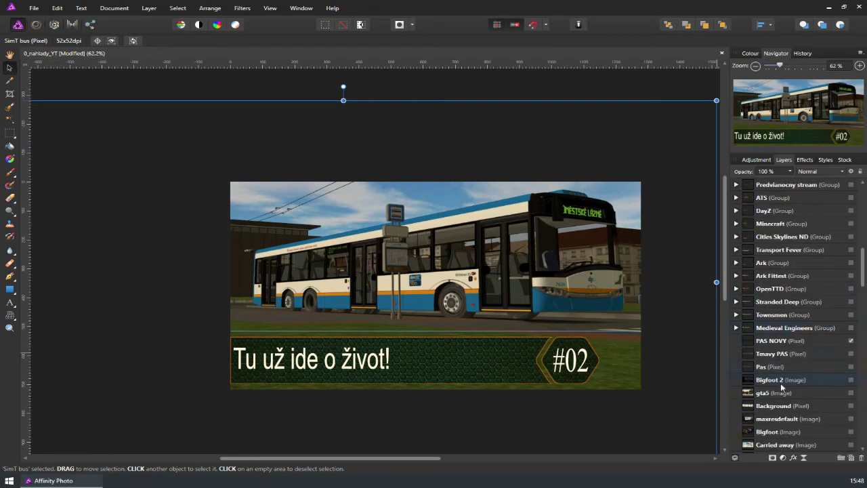
{"action": "left_click", "coordinate": [840, 340]}
{"action": "left_click", "coordinate": [851, 341]}
{"action": "left_click", "coordinate": [852, 342]}
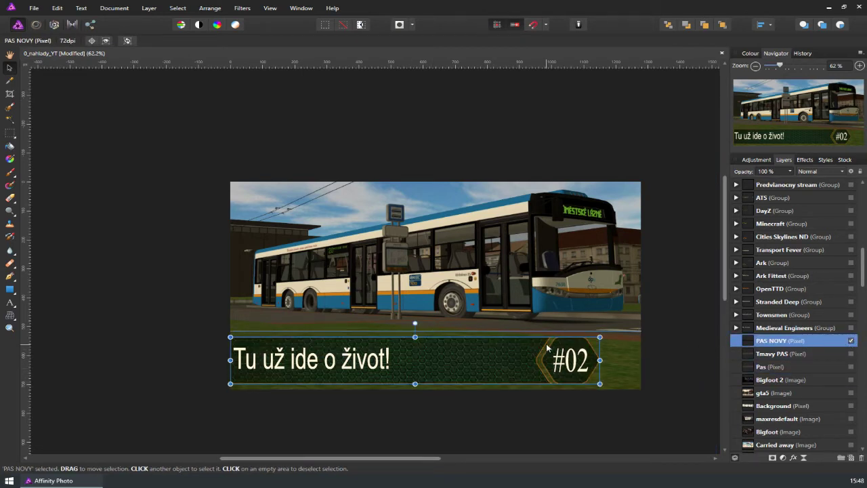
{"action": "scroll", "coordinate": [546, 344], "scroll_direction": "up", "scroll_amount": 2}
{"action": "scroll", "coordinate": [546, 344], "scroll_direction": "up", "scroll_amount": 2}
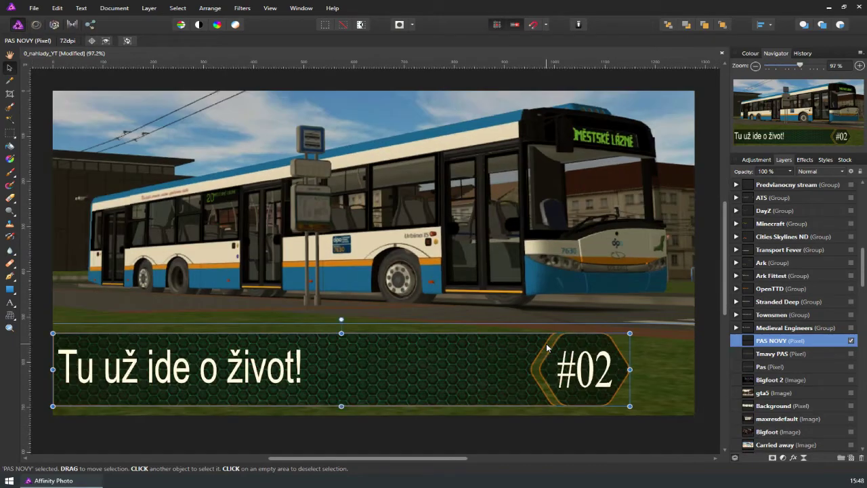
{"action": "scroll", "coordinate": [546, 343], "scroll_direction": "up", "scroll_amount": 1}
{"action": "left_click", "coordinate": [457, 191]}
{"action": "scroll", "coordinate": [457, 191], "scroll_direction": "down", "scroll_amount": 2}
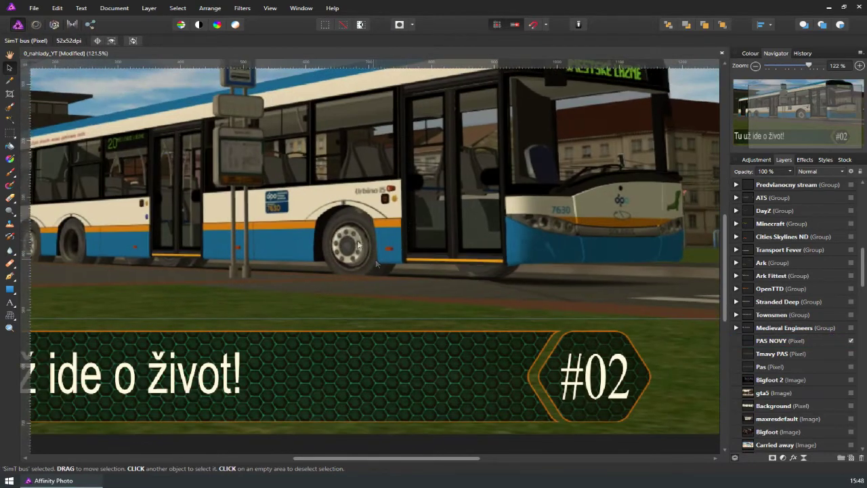
{"action": "scroll", "coordinate": [339, 203], "scroll_direction": "down", "scroll_amount": 4}
{"action": "scroll", "coordinate": [339, 203], "scroll_direction": "left", "scroll_amount": 5}
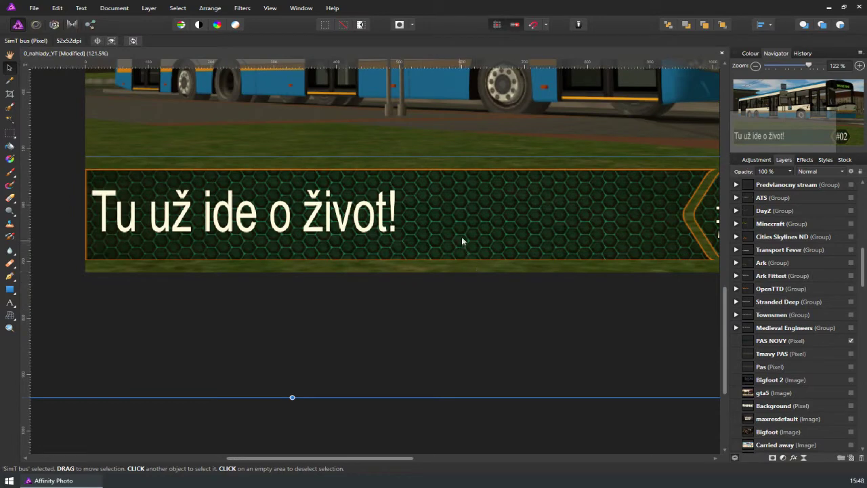
Pan and zoom out to bring the banner's #02 end into view
{"action": "mouse_move", "coordinate": [507, 310]}
{"action": "left_mouse_down"}
{"action": "mouse_move", "coordinate": [301, 362]}
{"action": "mouse_move", "coordinate": [377, 329]}
{"action": "left_mouse_up"}
{"action": "scroll", "coordinate": [377, 329], "scroll_direction": "down", "scroll_amount": 1}
{"action": "scroll", "coordinate": [377, 329], "scroll_direction": "down", "scroll_amount": 1}
{"action": "scroll", "coordinate": [378, 332], "scroll_direction": "down", "scroll_amount": 1}
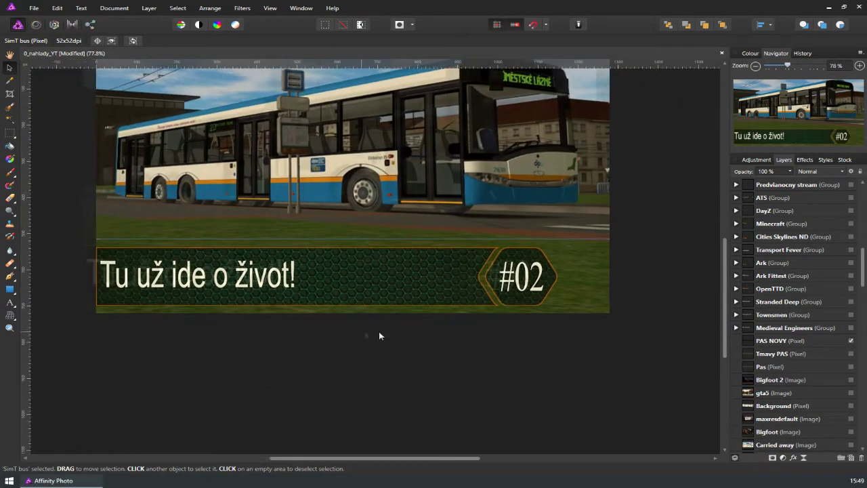
{"action": "scroll", "coordinate": [380, 335], "scroll_direction": "down", "scroll_amount": 1}
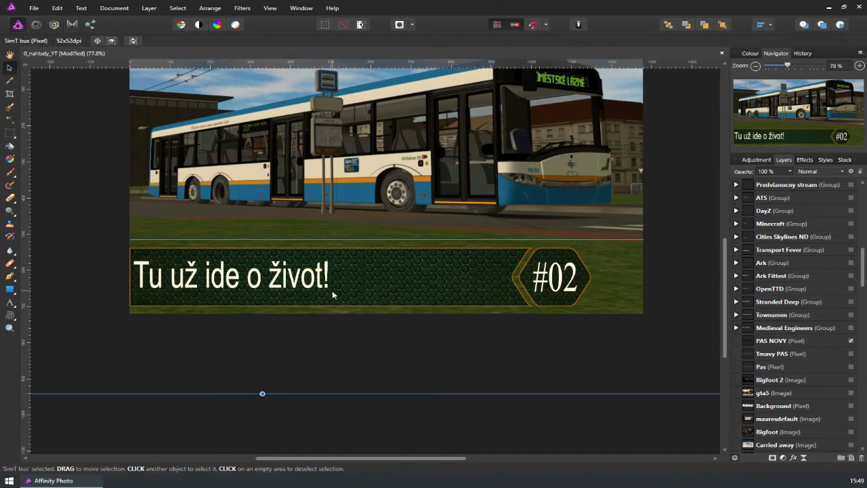
{"action": "left_click_drag", "start_coordinate": [334, 327], "coordinate": [349, 340]}
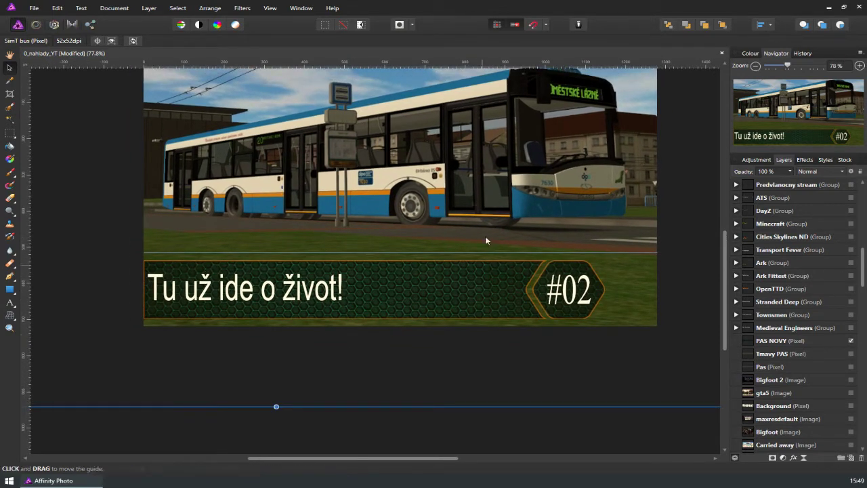
{"action": "scroll", "coordinate": [530, 210], "scroll_direction": "up", "scroll_amount": 1}
Reposition the bus screenshot, undoing one bad downward move and nudging it left
{"action": "left_click_drag", "start_coordinate": [529, 206], "coordinate": [471, 127]}
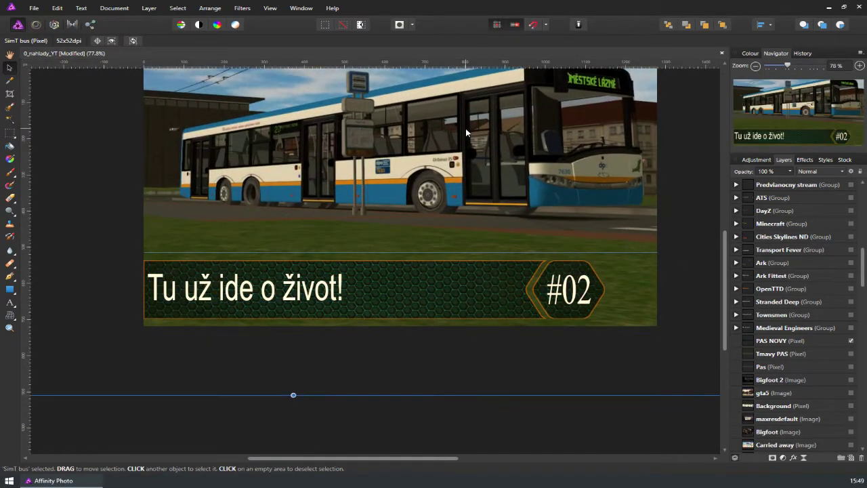
{"action": "mouse_move", "coordinate": [465, 130]}
{"action": "left_mouse_down"}
{"action": "mouse_move", "coordinate": [474, 200]}
{"action": "mouse_move", "coordinate": [374, 270]}
{"action": "left_mouse_up"}
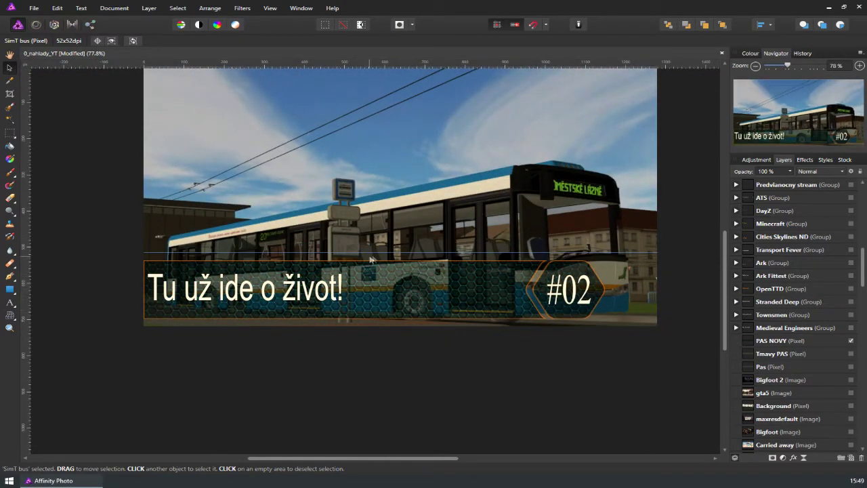
{"action": "key", "text": "ctrl+z"}
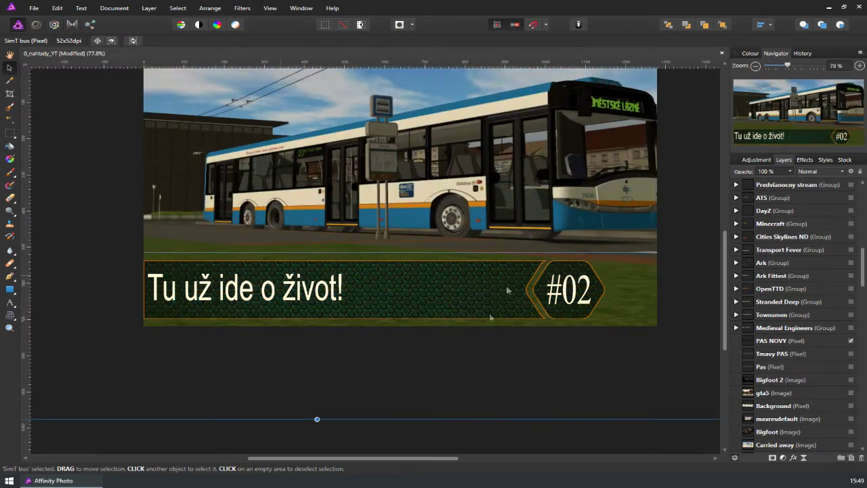
{"action": "left_click_drag", "start_coordinate": [497, 278], "coordinate": [508, 211]}
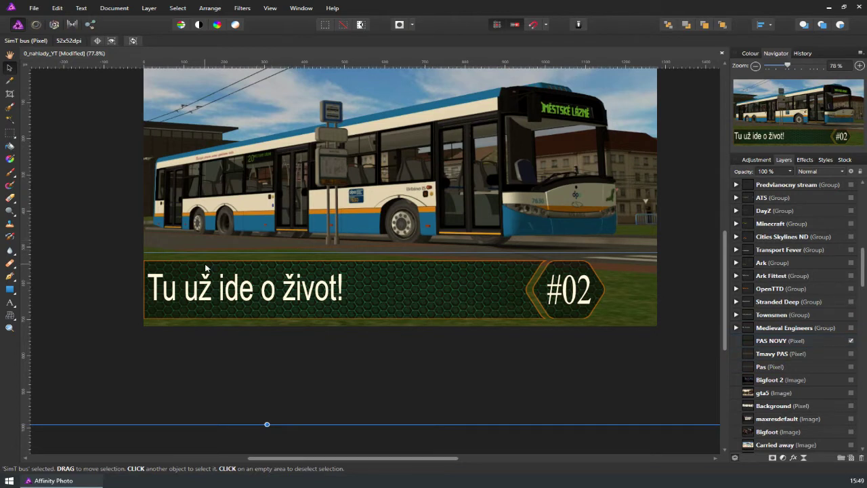
{"action": "left_click", "coordinate": [557, 288]}
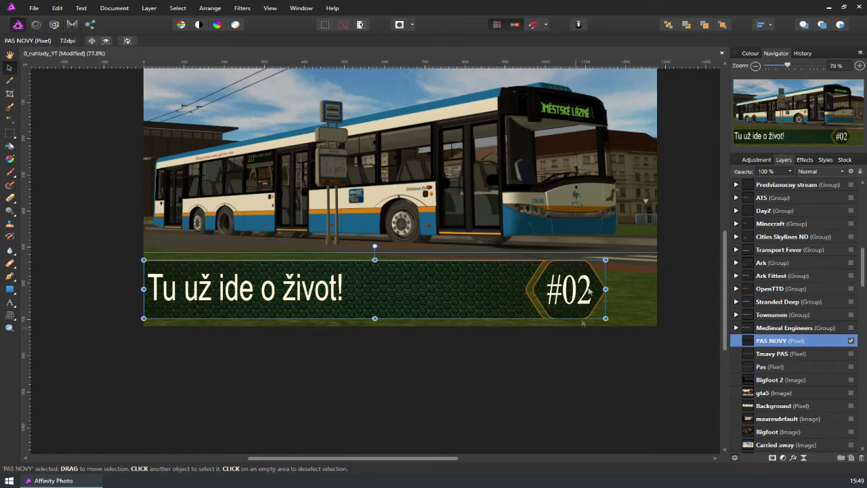
Nudge the bus screenshot slightly on the canvas
{"action": "scroll", "coordinate": [797, 354], "scroll_direction": "up", "scroll_amount": 4}
{"action": "scroll", "coordinate": [796, 354], "scroll_direction": "up", "scroll_amount": 4}
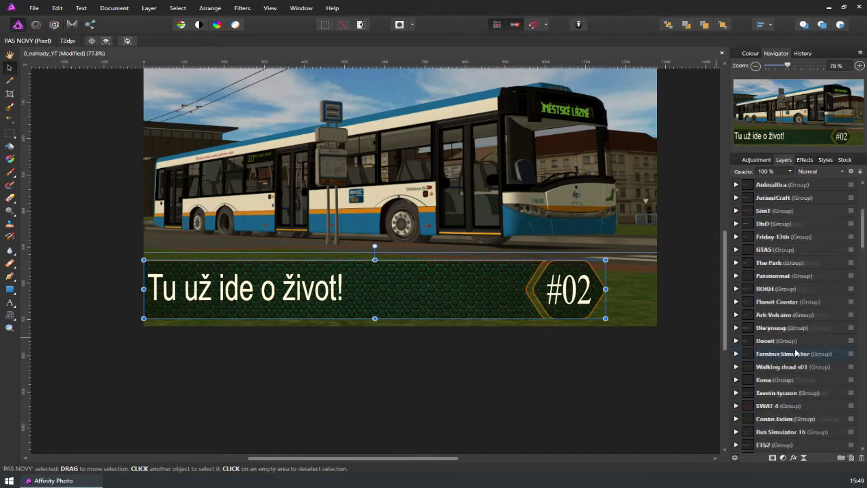
{"action": "scroll", "coordinate": [796, 353], "scroll_direction": "up", "scroll_amount": 4}
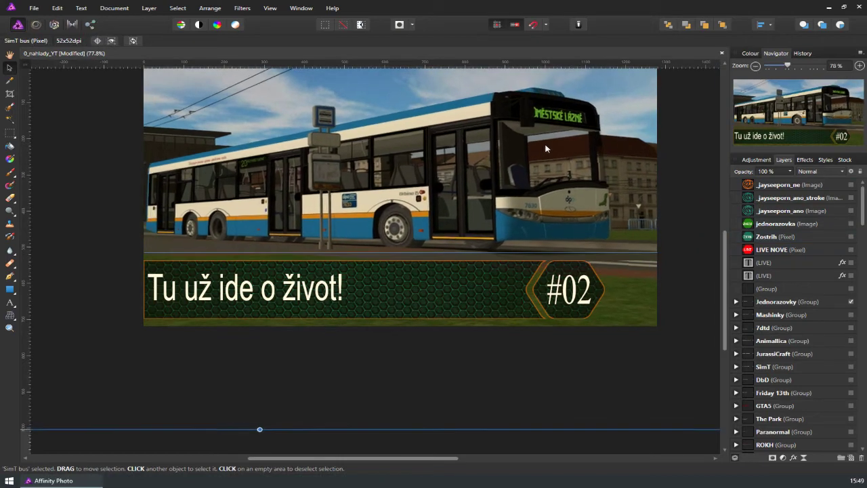
{"action": "left_click_drag", "start_coordinate": [548, 140], "coordinate": [669, 206]}
Show the green 'doporučuje' recommendation stamp badge at top right
{"action": "scroll", "coordinate": [668, 210], "scroll_direction": "up", "scroll_amount": 2}
{"action": "scroll", "coordinate": [668, 214], "scroll_direction": "up", "scroll_amount": 1}
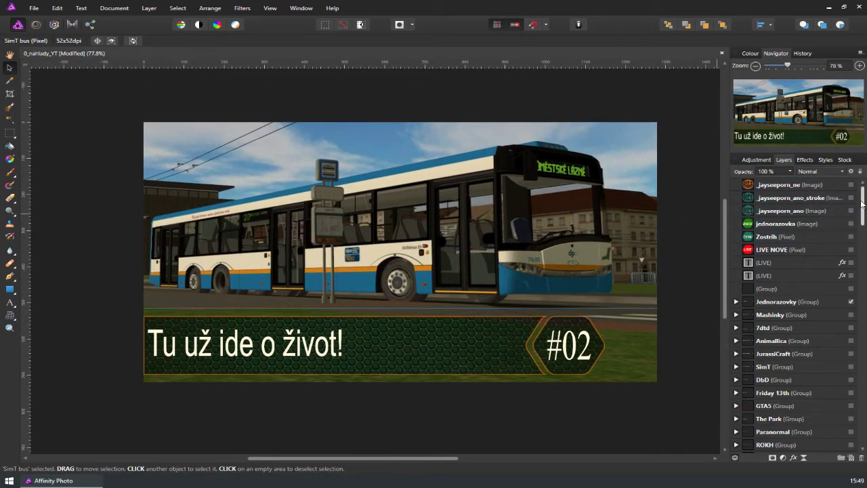
{"action": "left_click", "coordinate": [851, 198]}
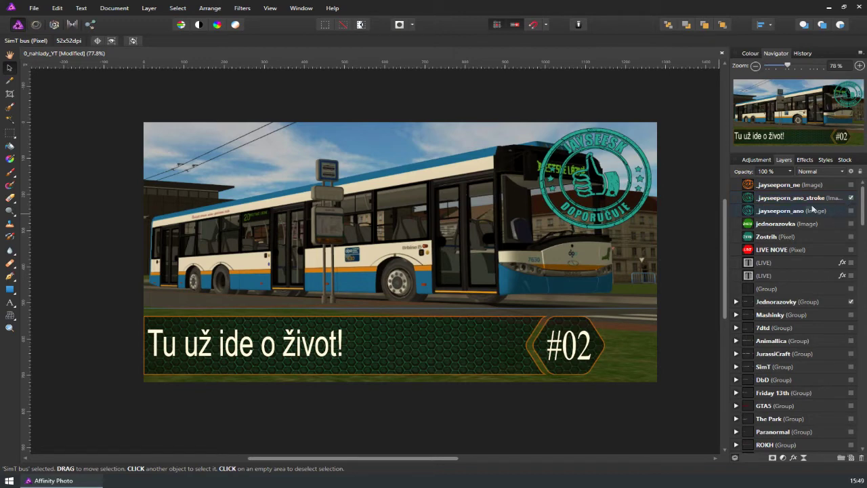
Shift the bus screenshot to the left
{"action": "scroll", "coordinate": [793, 352], "scroll_direction": "down", "scroll_amount": 3}
{"action": "scroll", "coordinate": [793, 352], "scroll_direction": "down", "scroll_amount": 5}
{"action": "scroll", "coordinate": [793, 352], "scroll_direction": "down", "scroll_amount": 5}
{"action": "scroll", "coordinate": [793, 356], "scroll_direction": "down", "scroll_amount": 3}
{"action": "scroll", "coordinate": [796, 362], "scroll_direction": "down", "scroll_amount": 3}
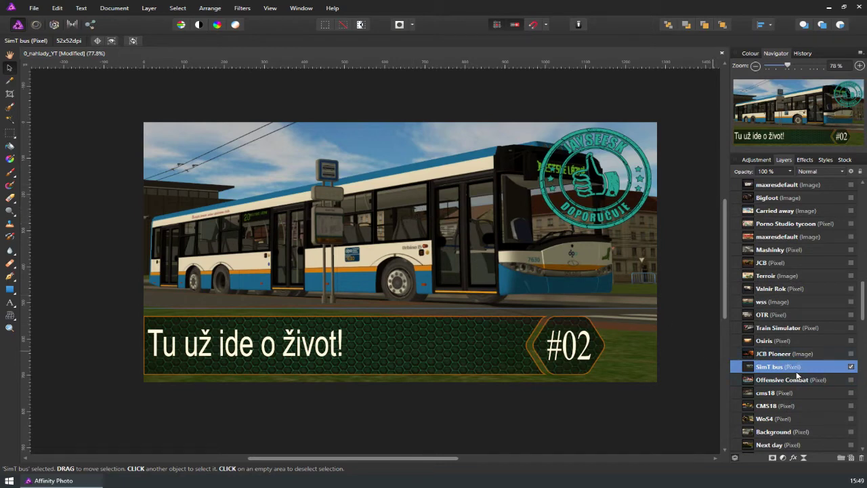
{"action": "left_click_drag", "start_coordinate": [461, 235], "coordinate": [409, 233]}
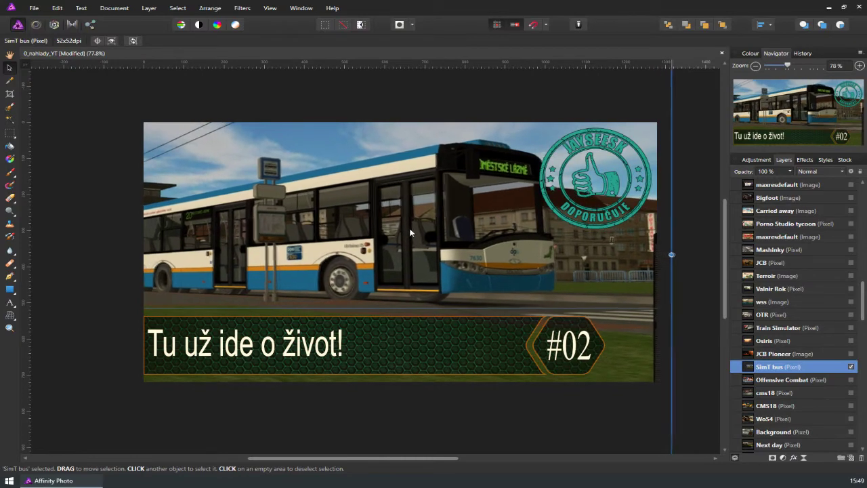
Shrink the bus screenshot from its top-left corner and raise it slightly
{"action": "left_click_drag", "start_coordinate": [409, 233], "coordinate": [412, 249]}
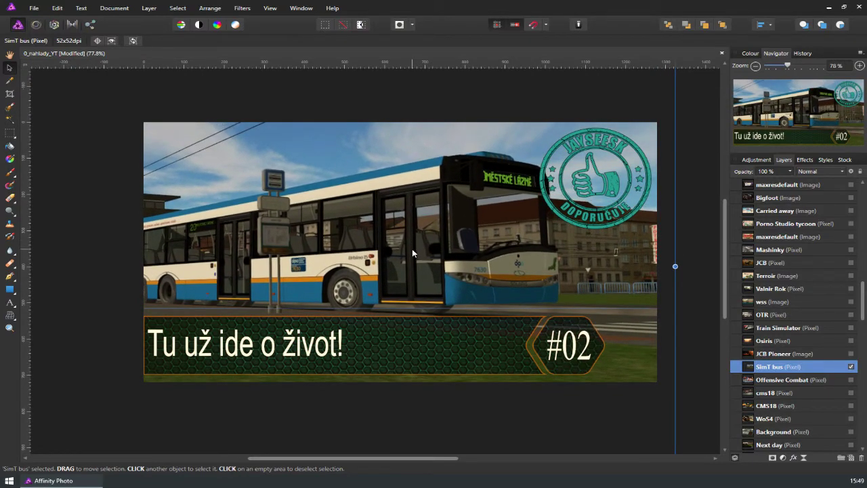
{"action": "scroll", "coordinate": [412, 248], "scroll_direction": "down", "scroll_amount": 2}
{"action": "scroll", "coordinate": [429, 241], "scroll_direction": "down", "scroll_amount": 3}
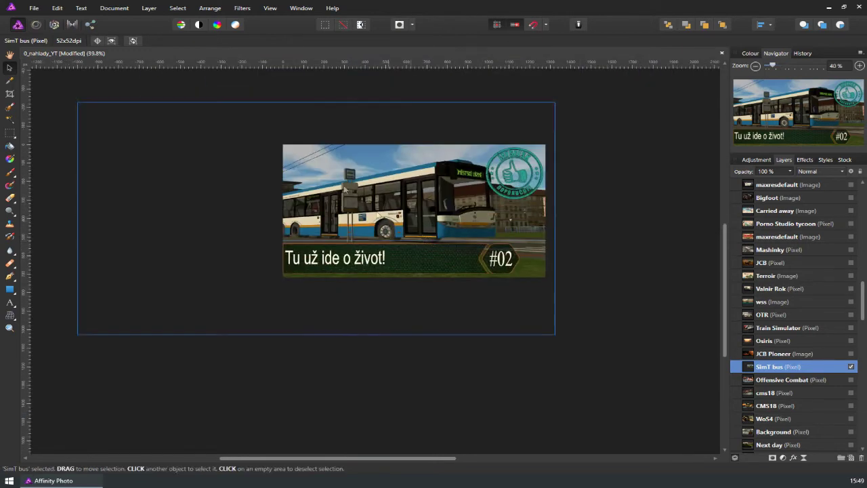
{"action": "left_click_drag", "start_coordinate": [78, 103], "coordinate": [127, 117]}
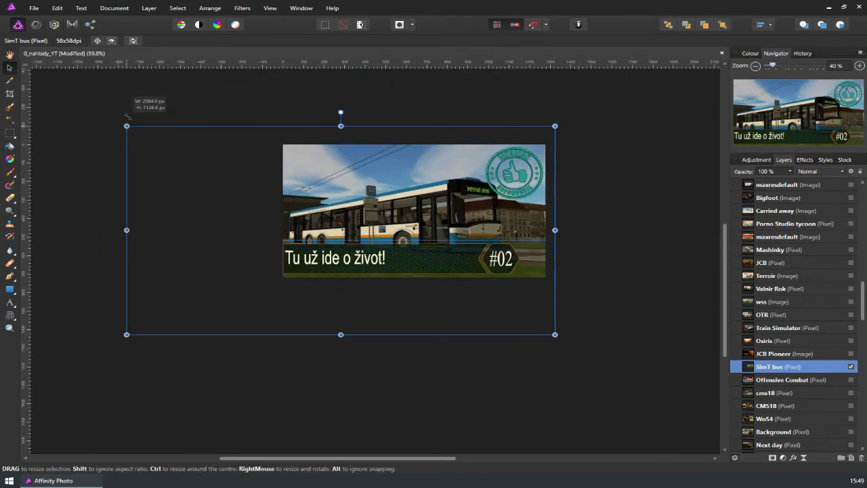
{"action": "left_click_drag", "start_coordinate": [371, 230], "coordinate": [368, 210]}
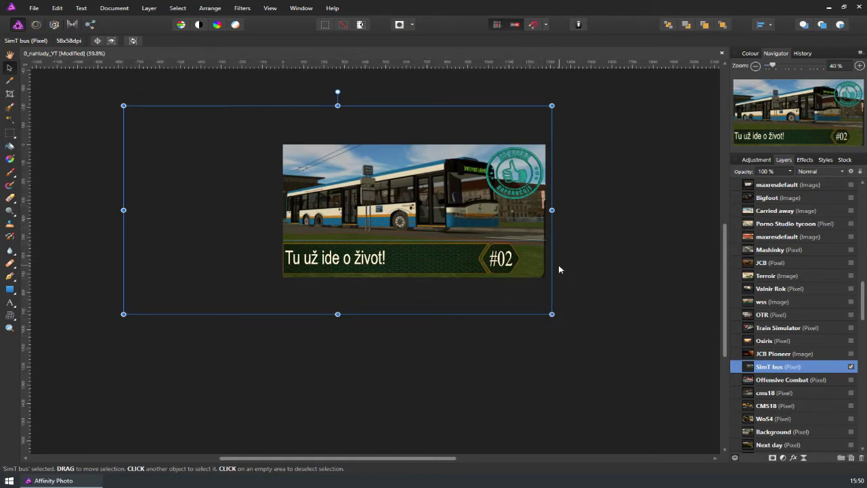
Deselect the bus screenshot and scroll around to review the framed thumbnail
{"action": "scroll", "coordinate": [580, 236], "scroll_direction": "down", "scroll_amount": 1}
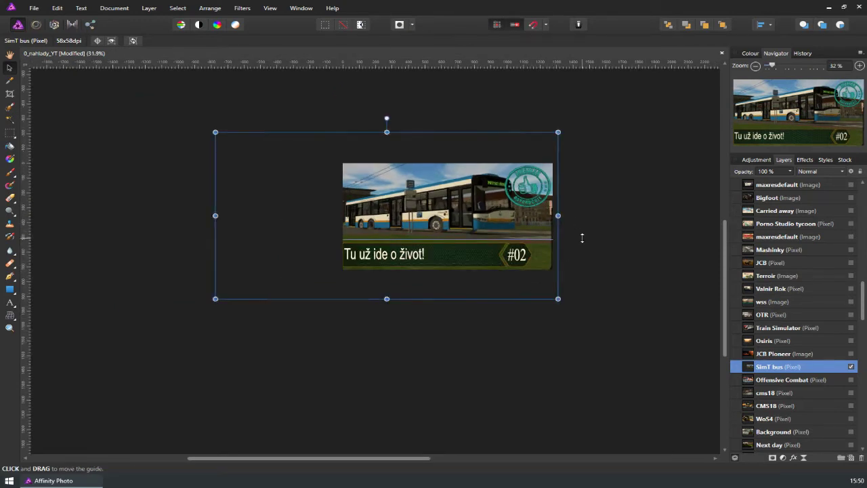
{"action": "scroll", "coordinate": [580, 236], "scroll_direction": "down", "scroll_amount": 2}
{"action": "scroll", "coordinate": [581, 236], "scroll_direction": "down", "scroll_amount": 1}
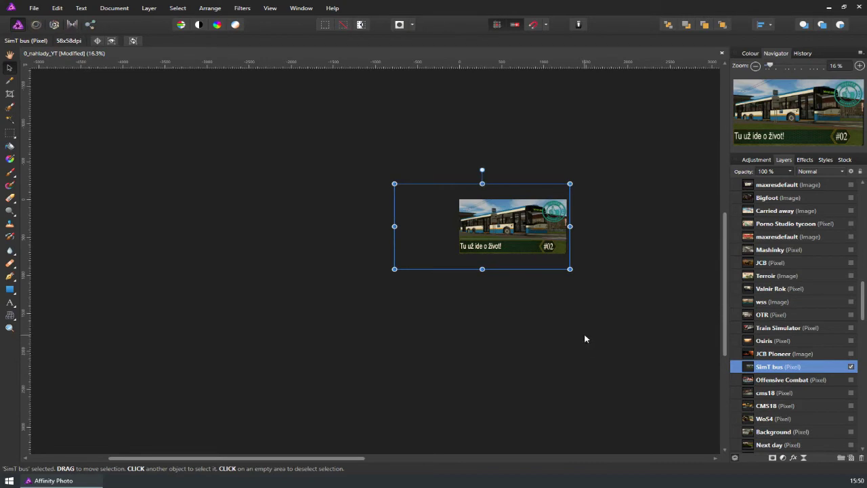
{"action": "scroll", "coordinate": [583, 328], "scroll_direction": "up", "scroll_amount": 3}
{"action": "scroll", "coordinate": [583, 329], "scroll_direction": "up", "scroll_amount": 1}
{"action": "scroll", "coordinate": [580, 329], "scroll_direction": "down", "scroll_amount": 2}
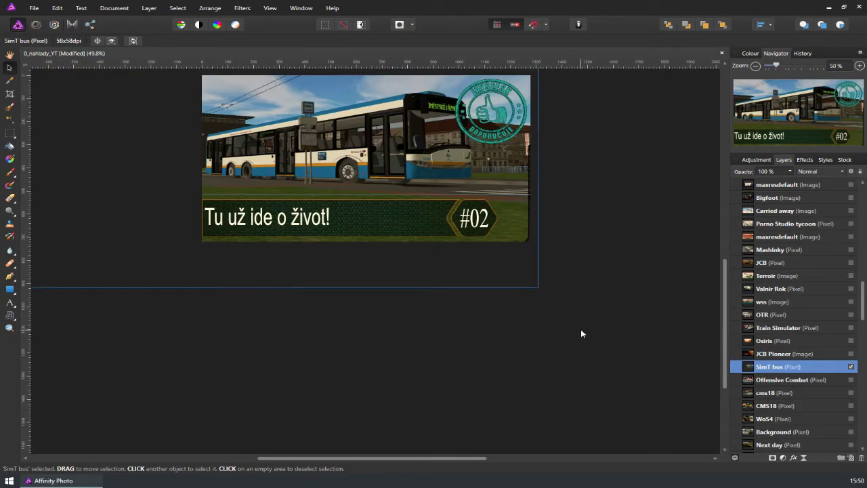
{"action": "left_click_drag", "start_coordinate": [642, 146], "coordinate": [643, 231]}
{"action": "scroll", "coordinate": [617, 179], "scroll_direction": "up", "scroll_amount": 1}
{"action": "scroll", "coordinate": [660, 296], "scroll_direction": "left", "scroll_amount": 1}
{"action": "scroll", "coordinate": [661, 296], "scroll_direction": "up", "scroll_amount": 3}
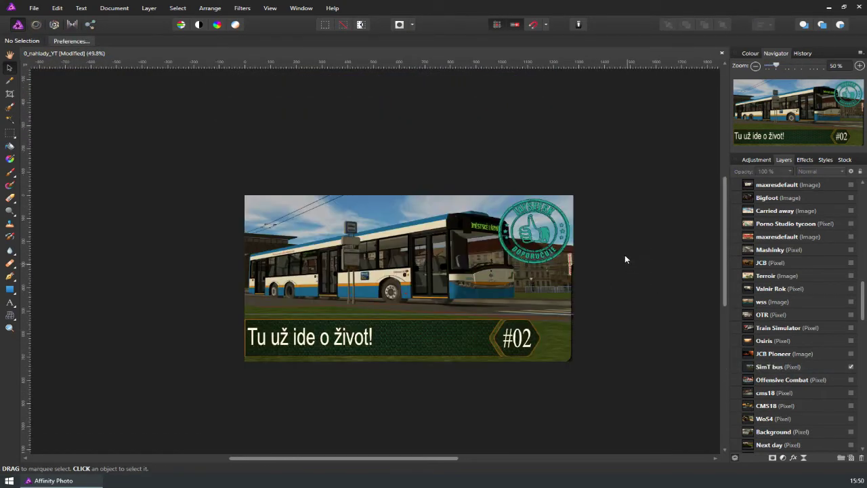
{"action": "scroll", "coordinate": [624, 267], "scroll_direction": "up", "scroll_amount": 1}
{"action": "scroll", "coordinate": [618, 285], "scroll_direction": "up", "scroll_amount": 1}
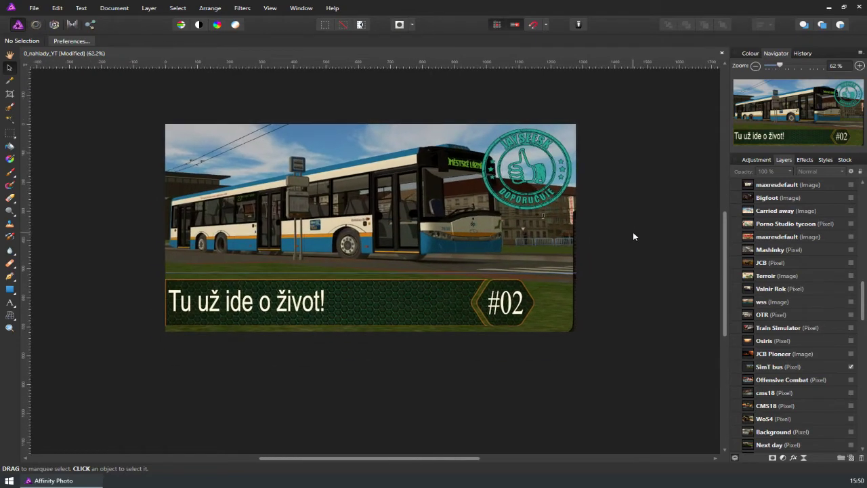
{"action": "scroll", "coordinate": [632, 231], "scroll_direction": "up", "scroll_amount": 1}
{"action": "scroll", "coordinate": [633, 232], "scroll_direction": "left", "scroll_amount": 1}
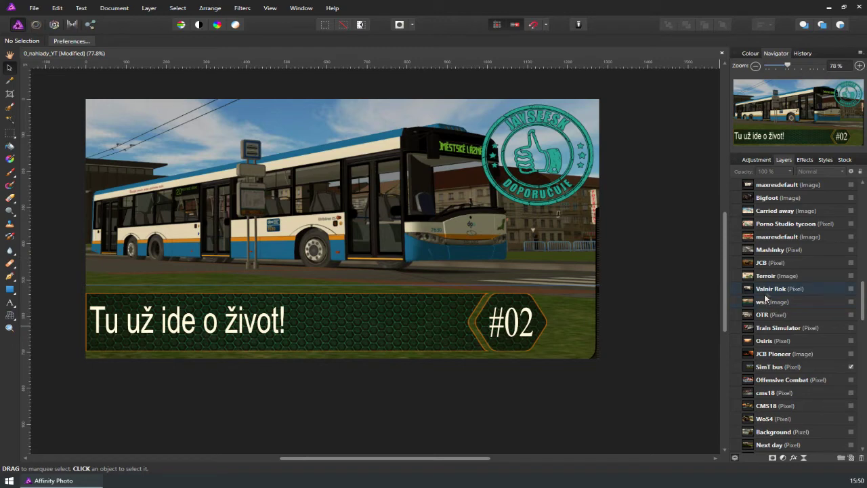
{"action": "scroll", "coordinate": [776, 264], "scroll_direction": "up", "scroll_amount": 5}
{"action": "scroll", "coordinate": [780, 258], "scroll_direction": "up", "scroll_amount": 5}
{"action": "scroll", "coordinate": [792, 227], "scroll_direction": "up", "scroll_amount": 5}
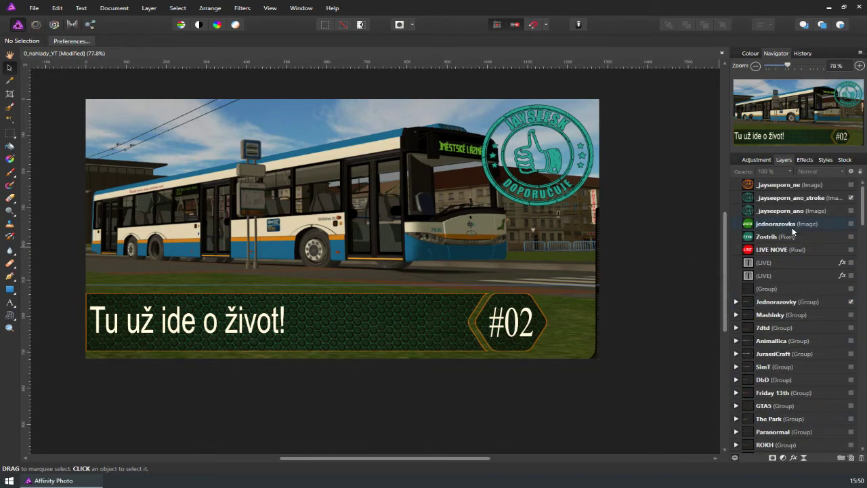
Show the red LIVE badge over the #02 emblem and hide the recommendation stamp
{"action": "left_click", "coordinate": [851, 251]}
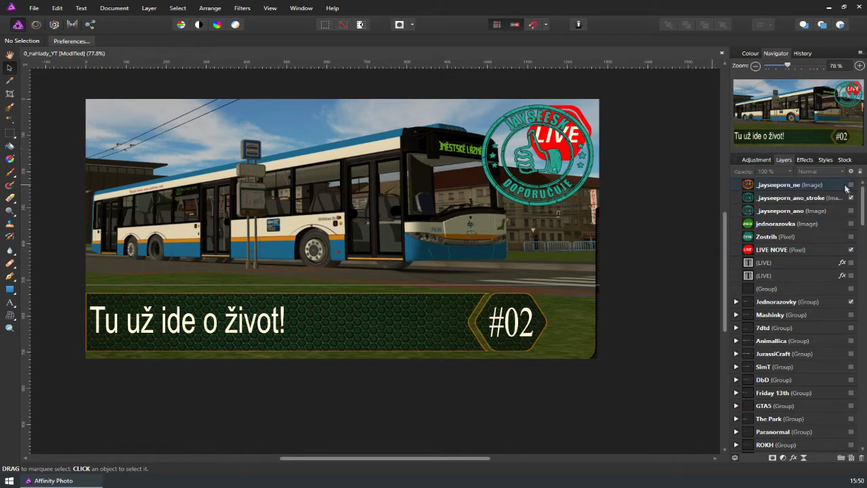
{"action": "left_click", "coordinate": [851, 197]}
{"action": "left_click", "coordinate": [855, 251]}
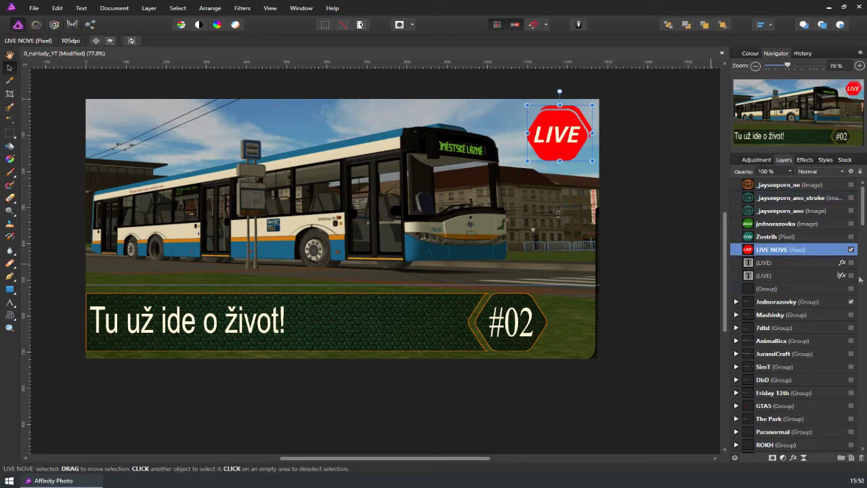
{"action": "left_click_drag", "start_coordinate": [550, 138], "coordinate": [503, 328]}
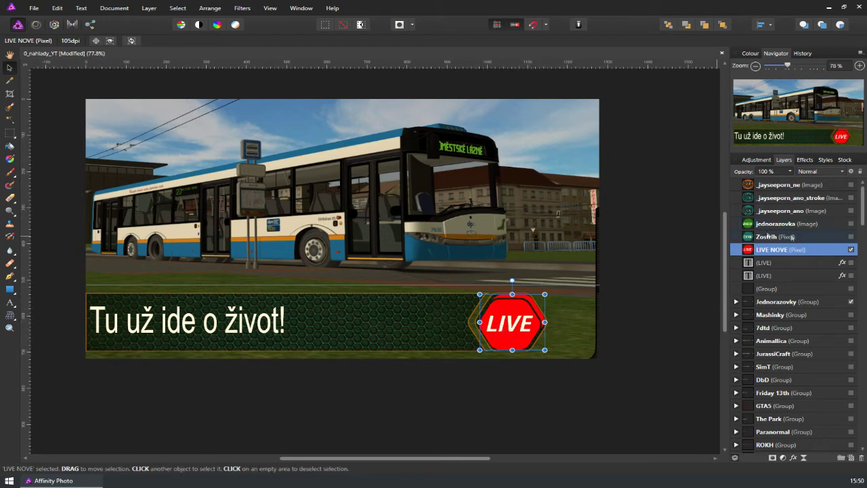
Hide the LIVE and Zostrih badges and show the green JEDNORÁZOVKA badge instead
{"action": "left_click", "coordinate": [851, 237]}
{"action": "left_click", "coordinate": [851, 249]}
{"action": "left_click", "coordinate": [851, 237]}
{"action": "left_click", "coordinate": [851, 223]}
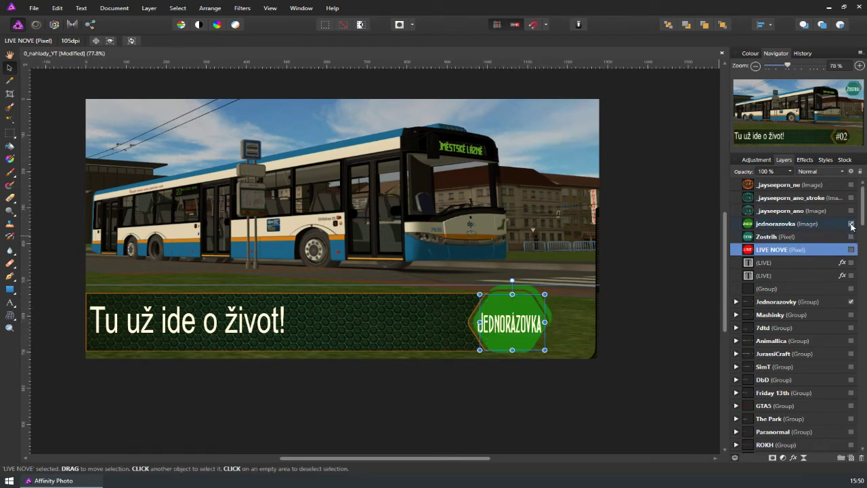
{"action": "left_click", "coordinate": [488, 205]}
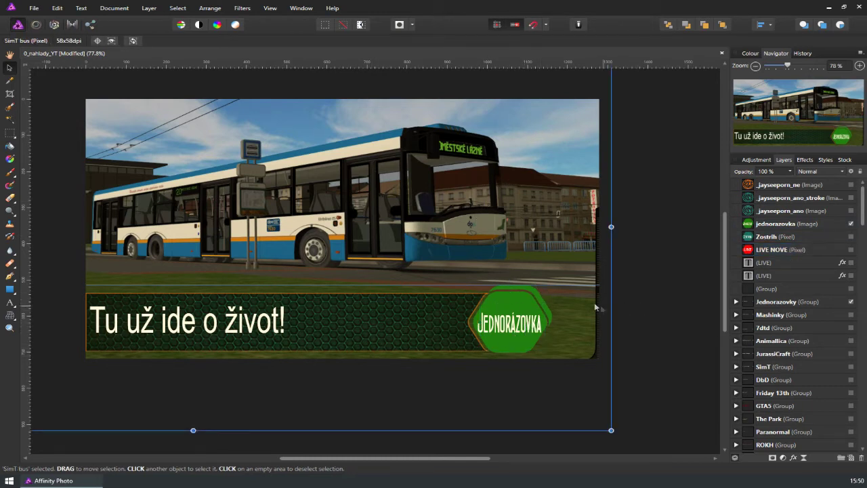
Select the Jednorazovky group, expand it, and pick the 'Tu už ide o život!' title layer
{"action": "left_click", "coordinate": [786, 330]}
{"action": "scroll", "coordinate": [779, 311], "scroll_direction": "down", "scroll_amount": 1}
{"action": "left_click", "coordinate": [792, 263]}
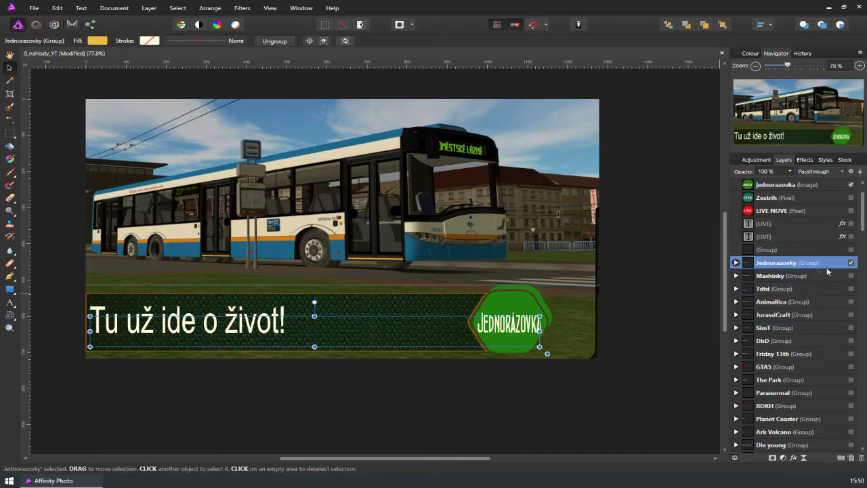
{"action": "left_click", "coordinate": [736, 263]}
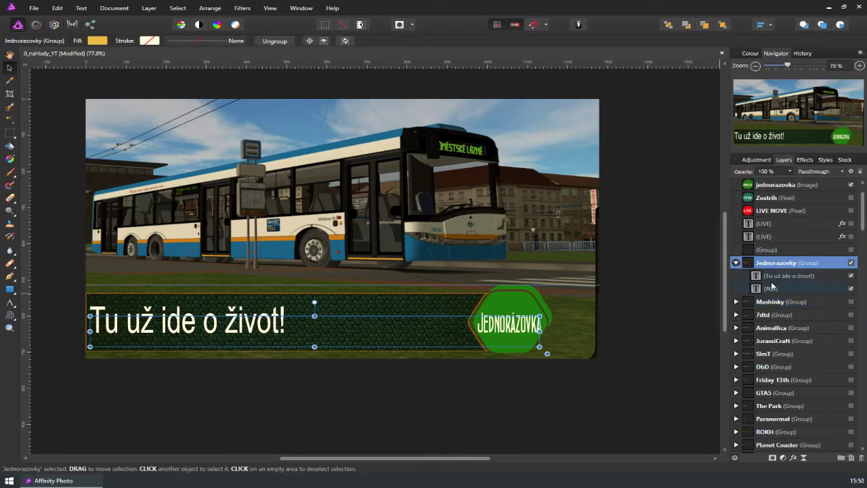
{"action": "left_click", "coordinate": [771, 281]}
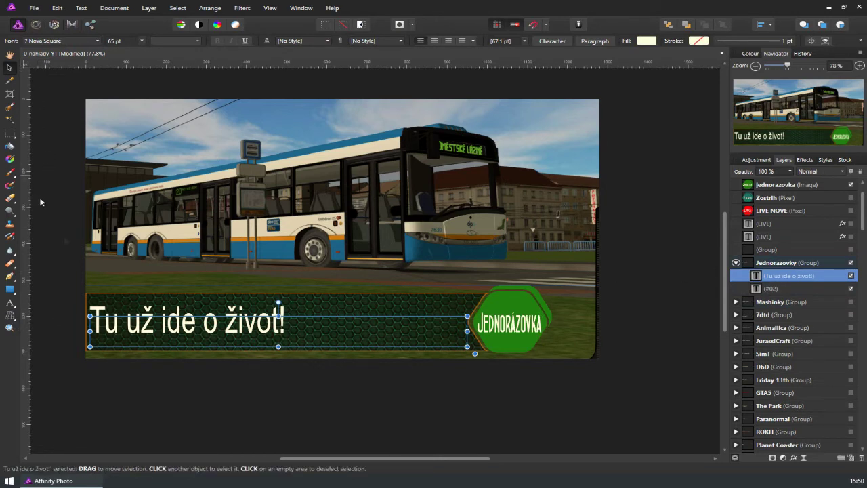
Select the entire title text with the Artistic Text tool, then clear the selection
{"action": "left_click", "coordinate": [9, 302]}
{"action": "triple_click", "coordinate": [243, 323]}
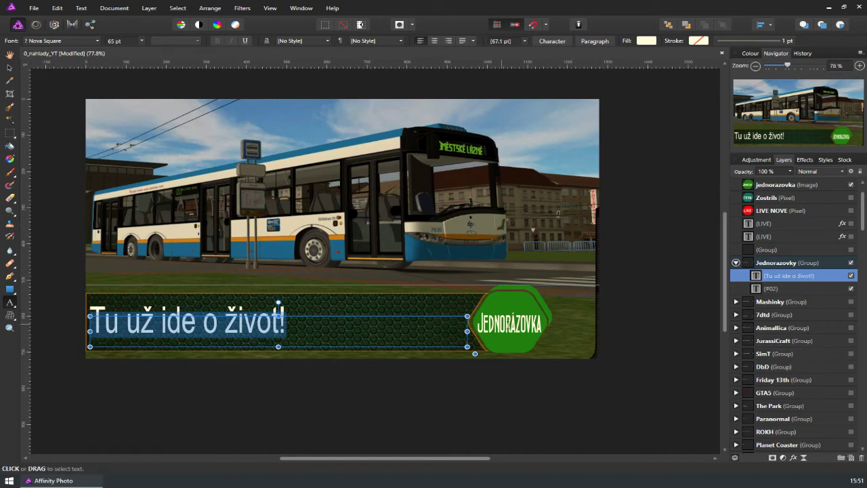
{"action": "left_click", "coordinate": [448, 391]}
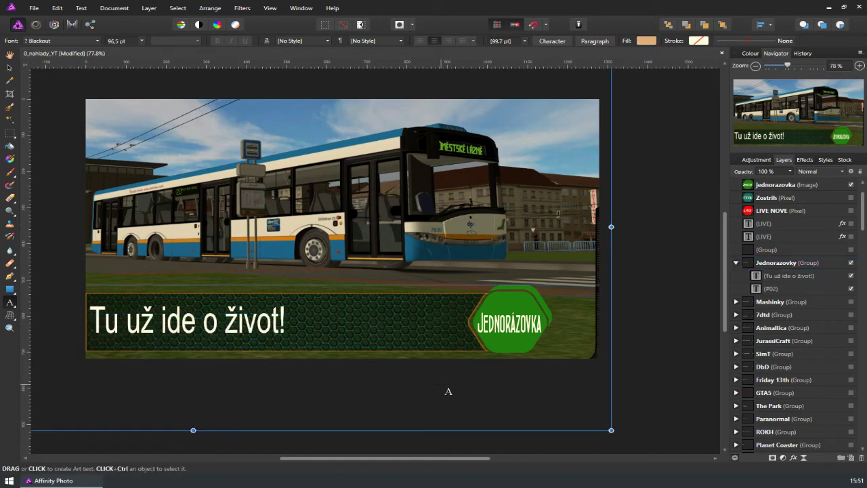
{"action": "left_click", "coordinate": [34, 7]}
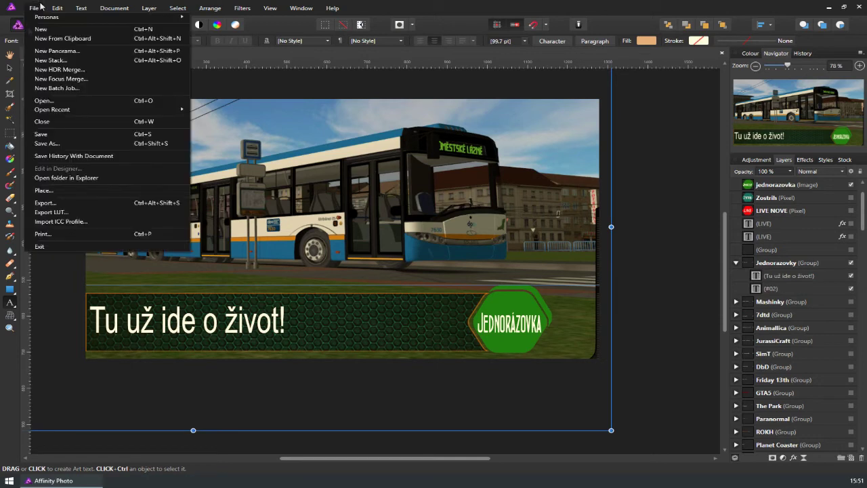
{"action": "left_click", "coordinate": [112, 203]}
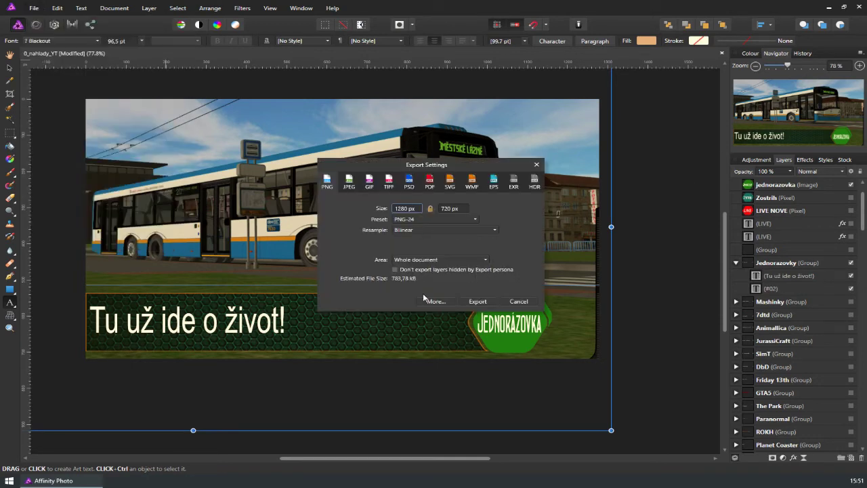
{"action": "left_click", "coordinate": [519, 302]}
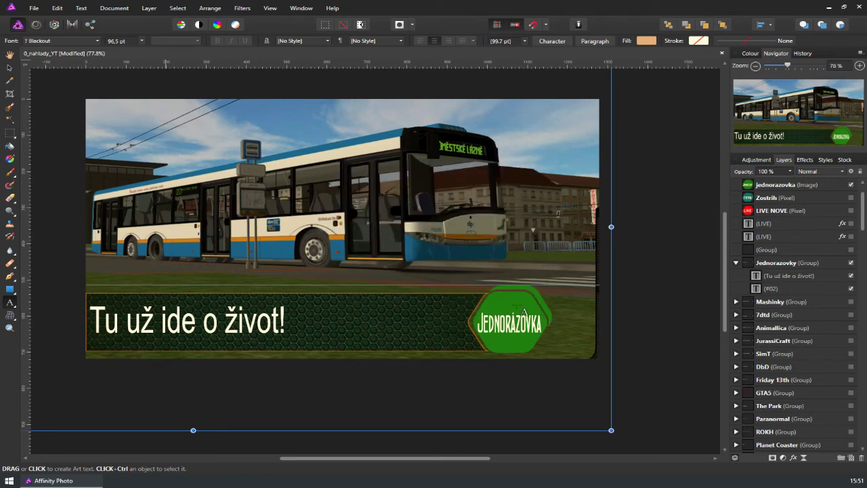